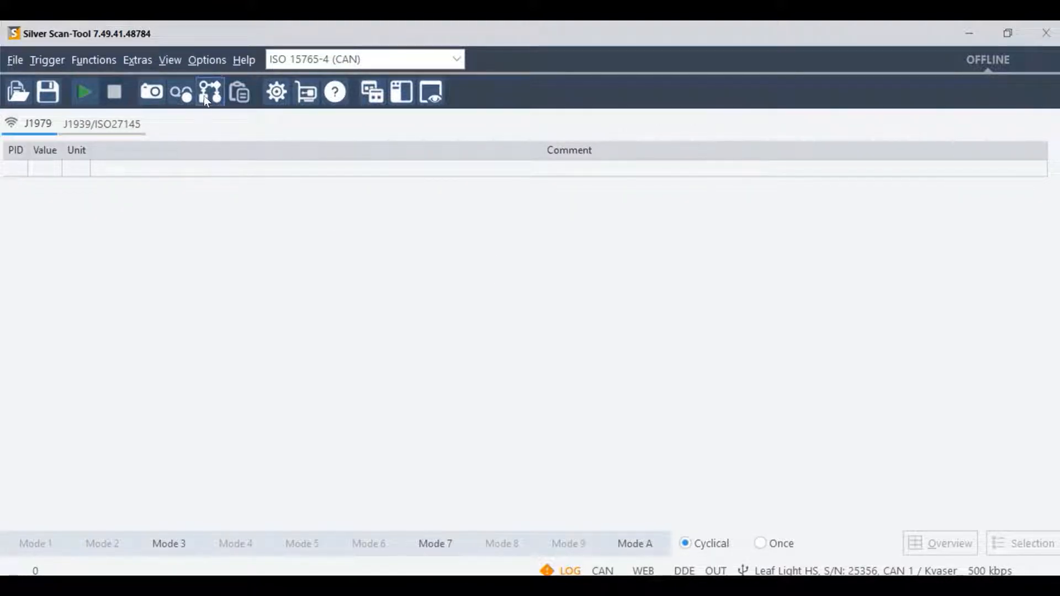
Step: In the communication settings, select protocol ISO 15765-4 (CAN) with automatic protocol detection enabled and a baudrate of 500 kbps
{"action": "left_click", "coordinate": [199, 65]}
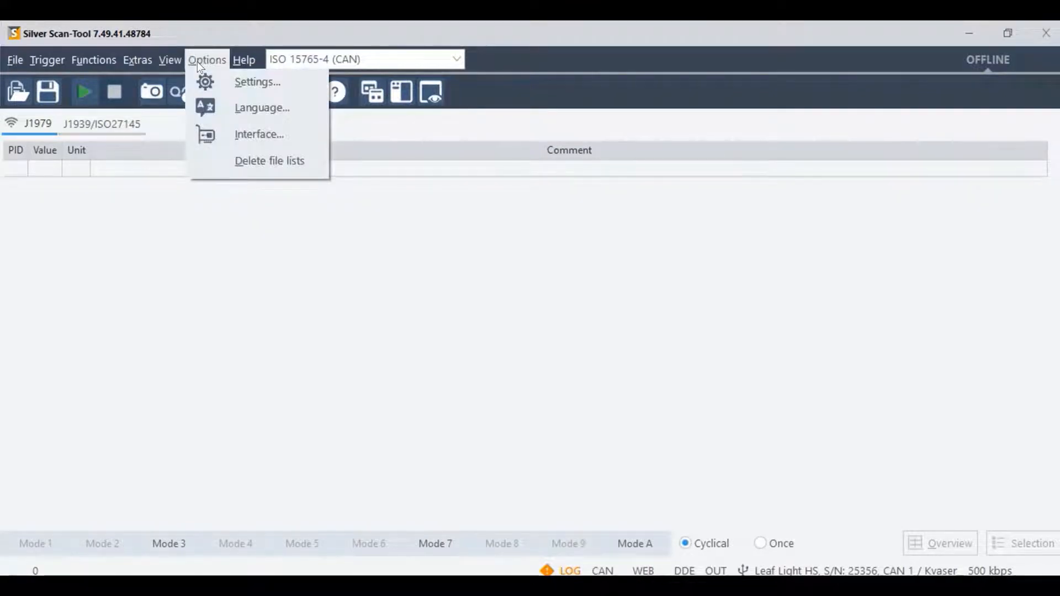
{"action": "left_click", "coordinate": [204, 83]}
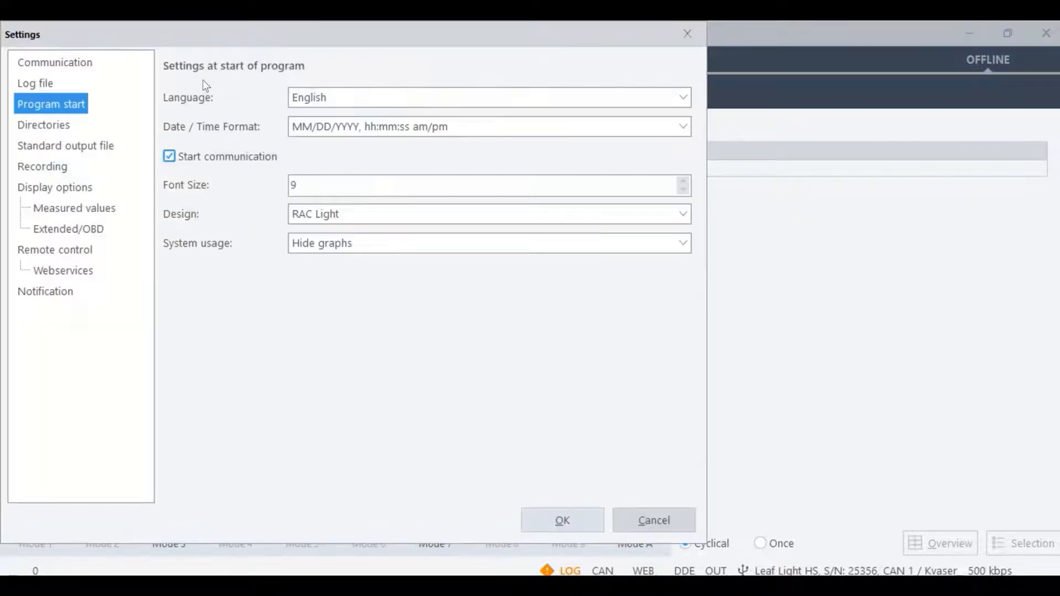
{"action": "left_click_drag", "start_coordinate": [324, 33], "coordinate": [437, 57]}
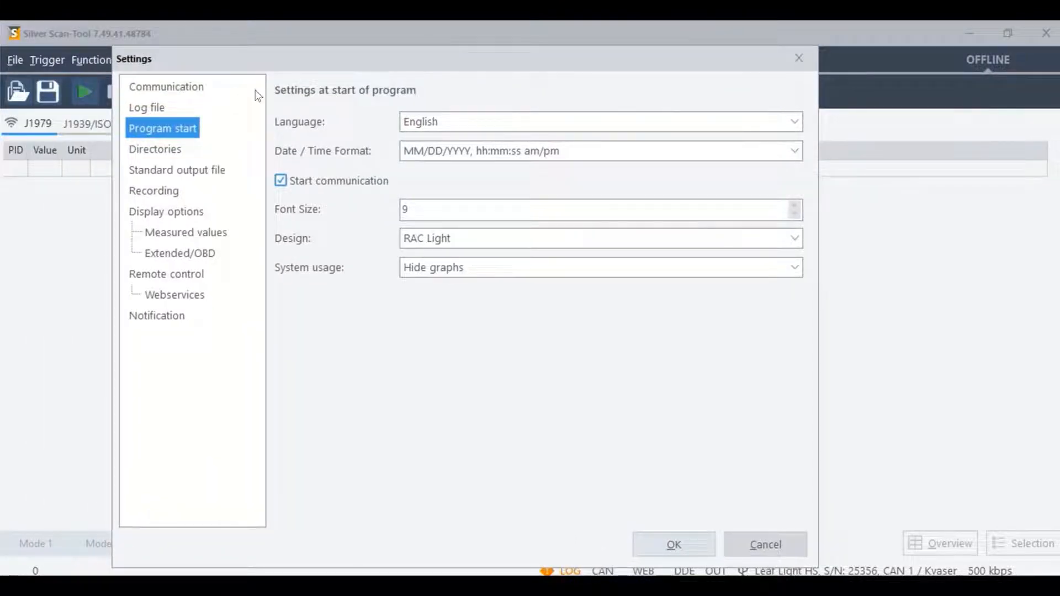
{"action": "left_click", "coordinate": [188, 90]}
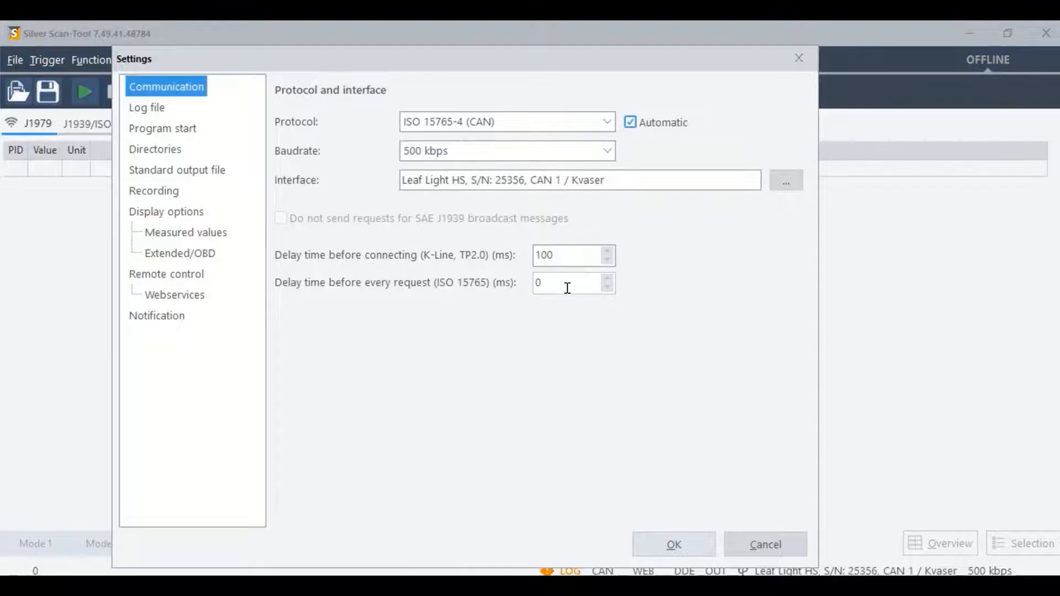
{"action": "left_click", "coordinate": [606, 122]}
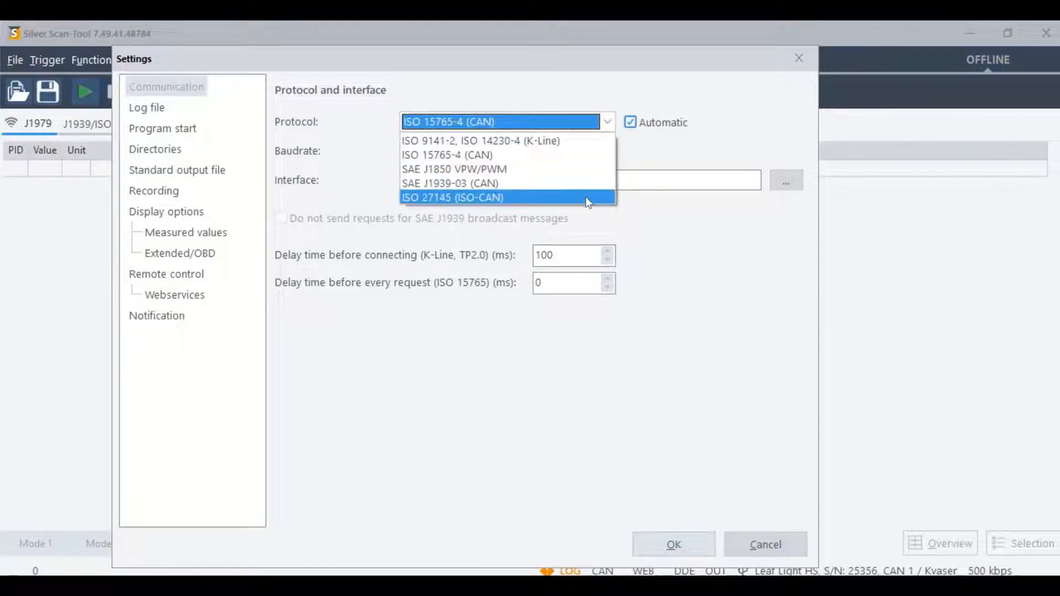
{"action": "left_click", "coordinate": [582, 155]}
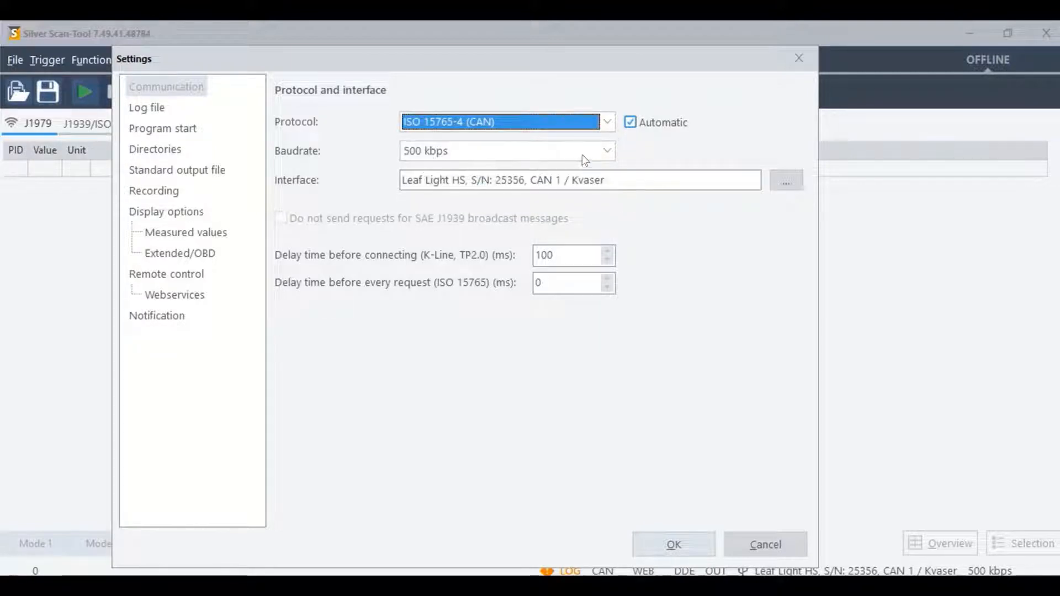
{"action": "left_click", "coordinate": [631, 126]}
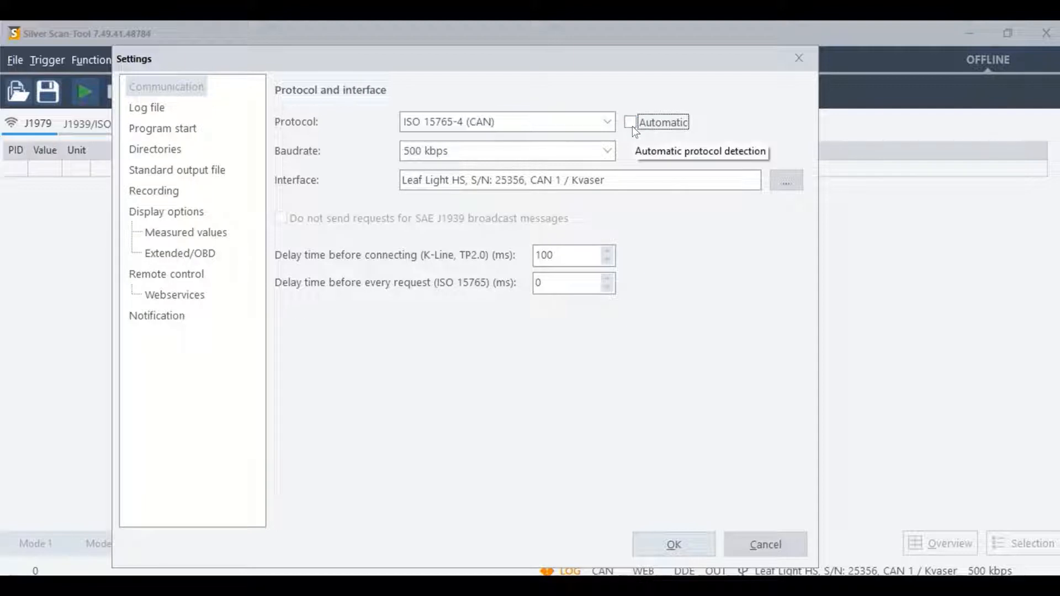
{"action": "left_click", "coordinate": [631, 126]}
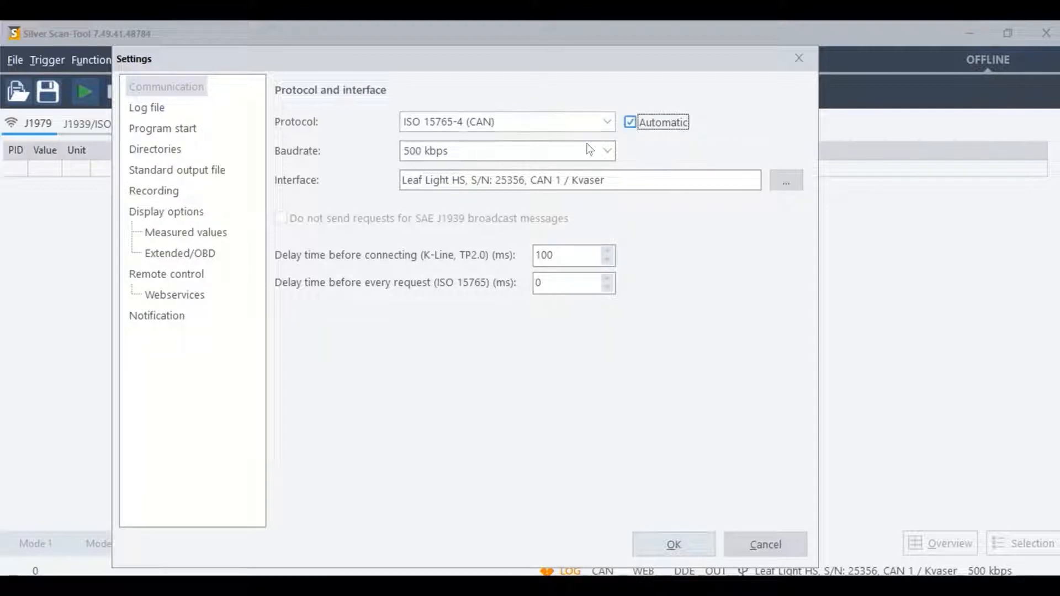
{"action": "left_click", "coordinate": [583, 152]}
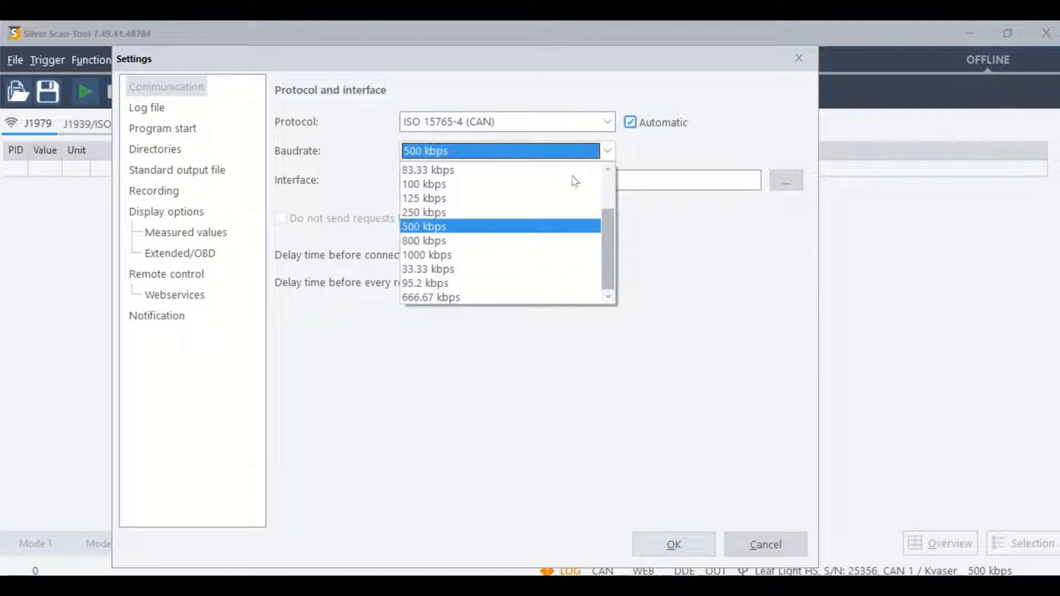
{"action": "left_click", "coordinate": [555, 227]}
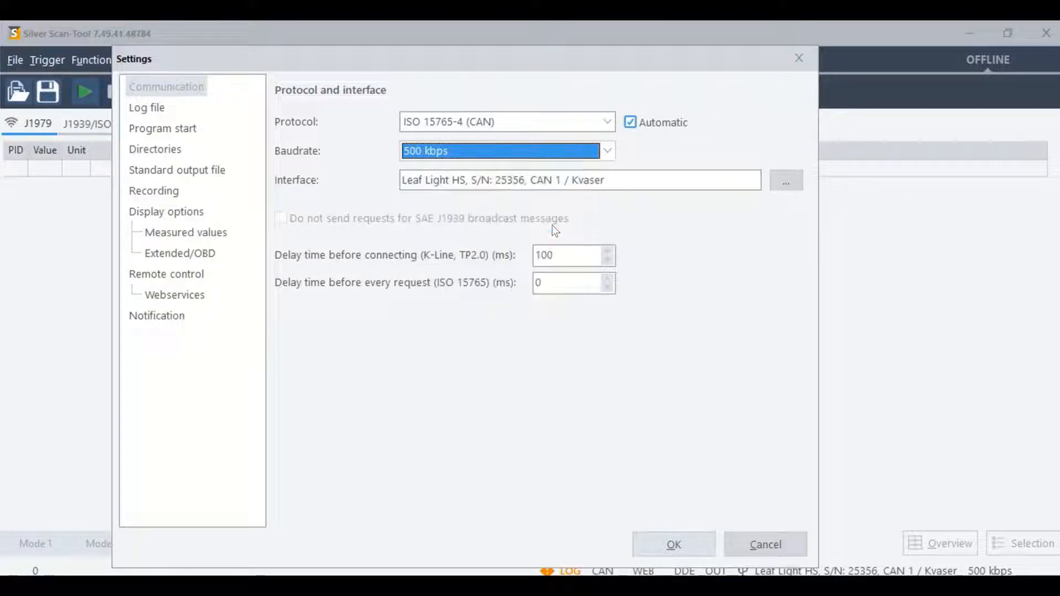
Step: Review which interface types are loaded and confirm the Kvaser Leaf Light HS, CAN 1 as the communication interface
{"action": "left_click", "coordinate": [787, 182]}
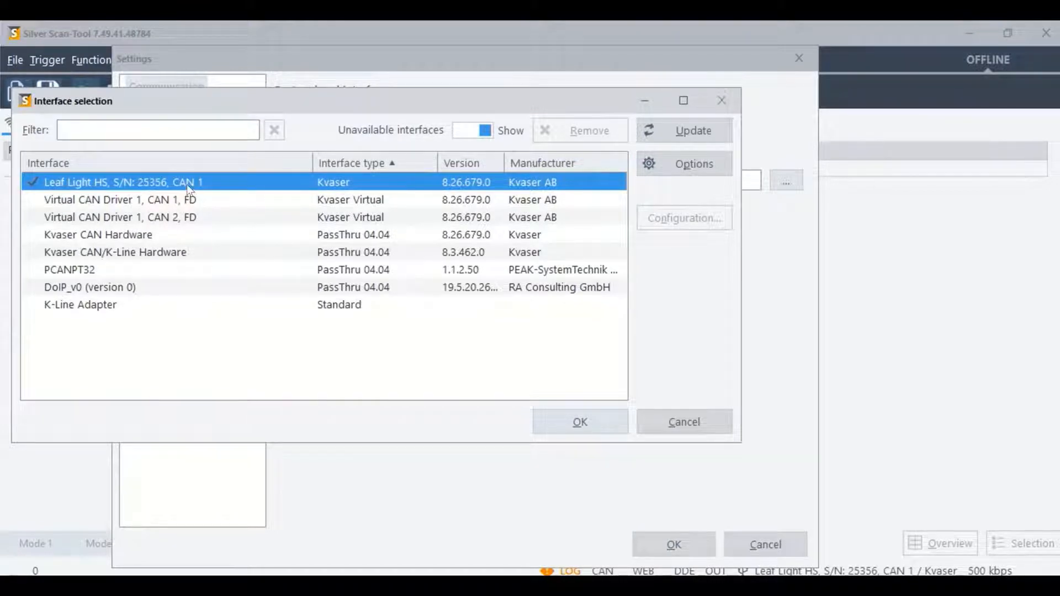
{"action": "left_click", "coordinate": [188, 130]}
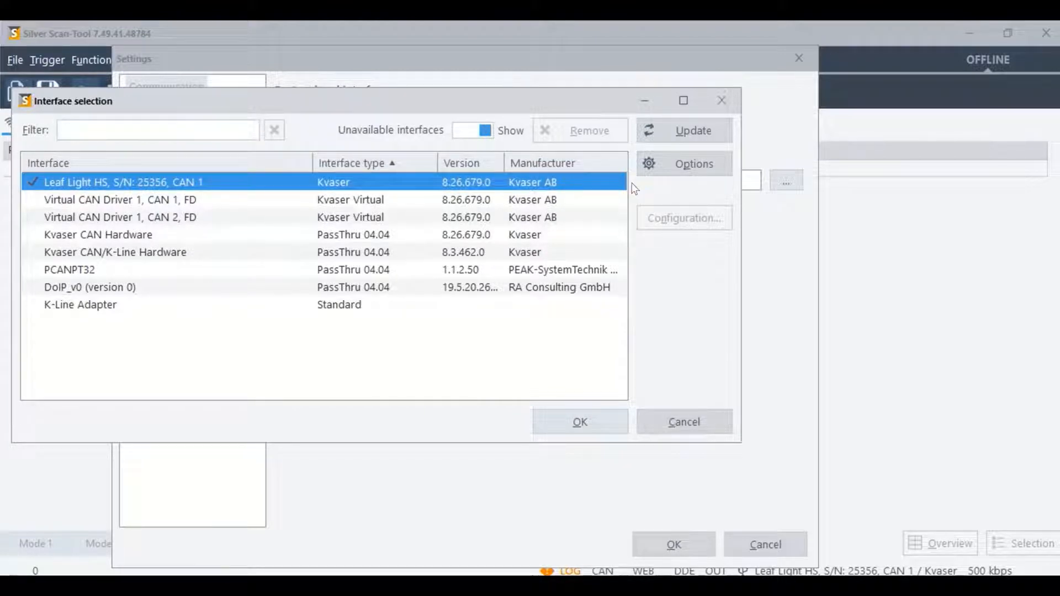
{"action": "left_click", "coordinate": [662, 171]}
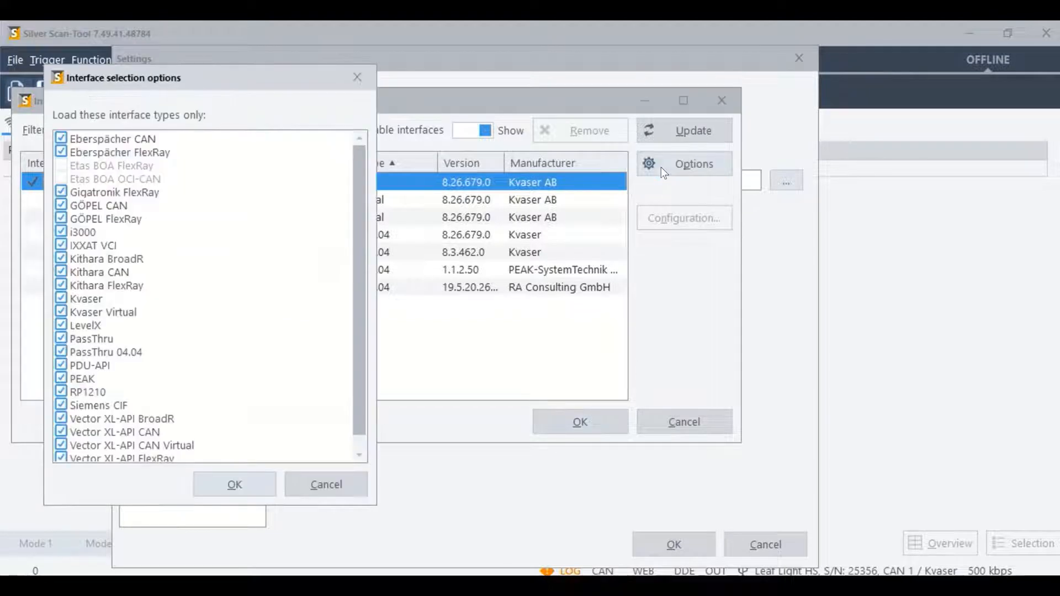
{"action": "left_click_drag", "start_coordinate": [283, 73], "coordinate": [333, 72]}
{"action": "left_click_drag", "start_coordinate": [408, 152], "coordinate": [407, 237]}
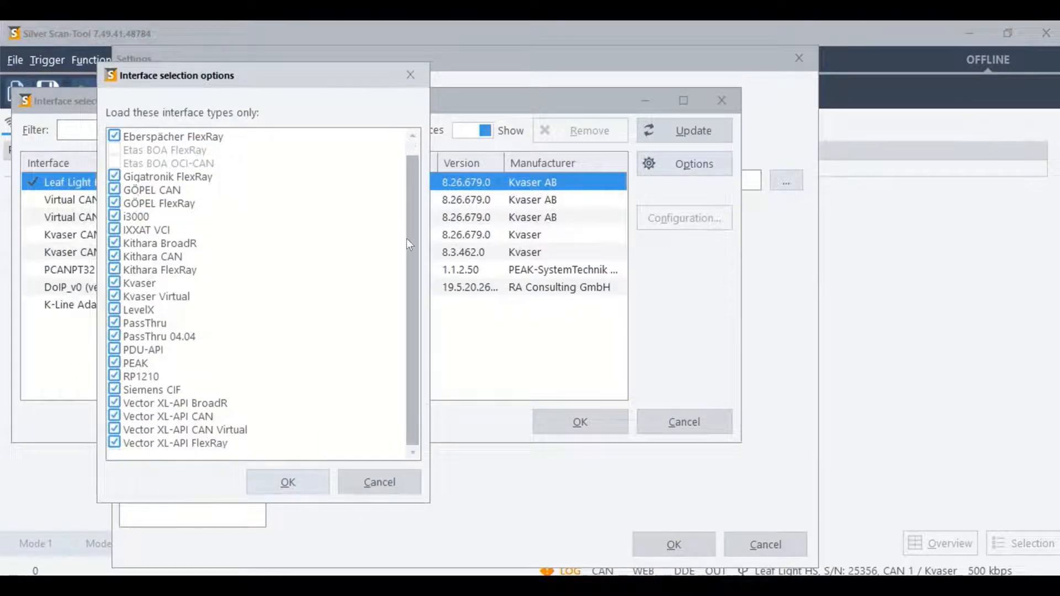
{"action": "left_click", "coordinate": [257, 475]}
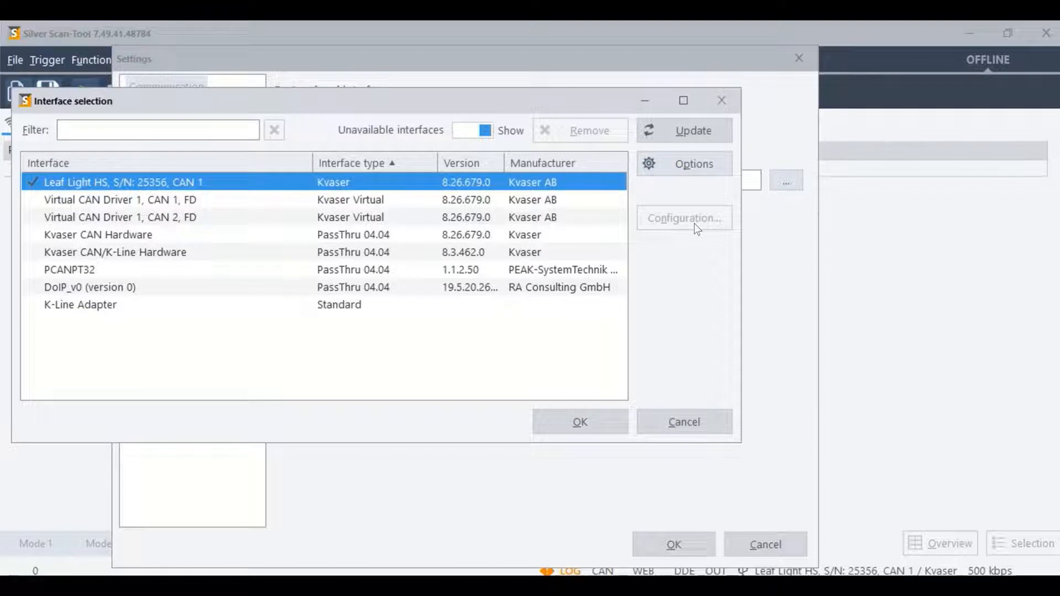
{"action": "left_click", "coordinate": [589, 421]}
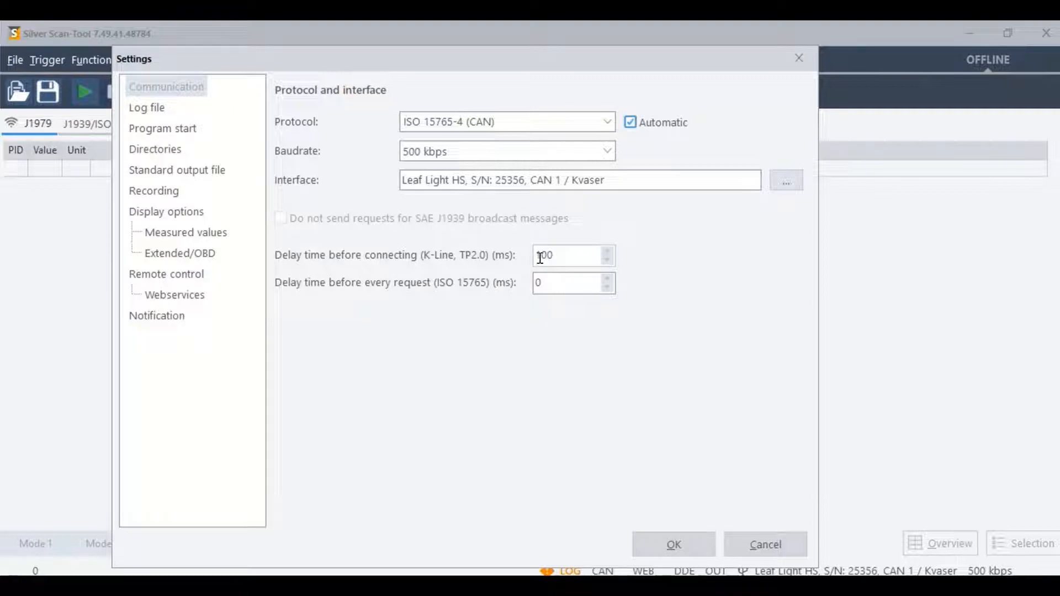
Step: Set the delay time before connecting (K-Line, TP2.0) to 200 ms and open the delay before every request for editing
{"action": "key", "text": "BackSpace"}
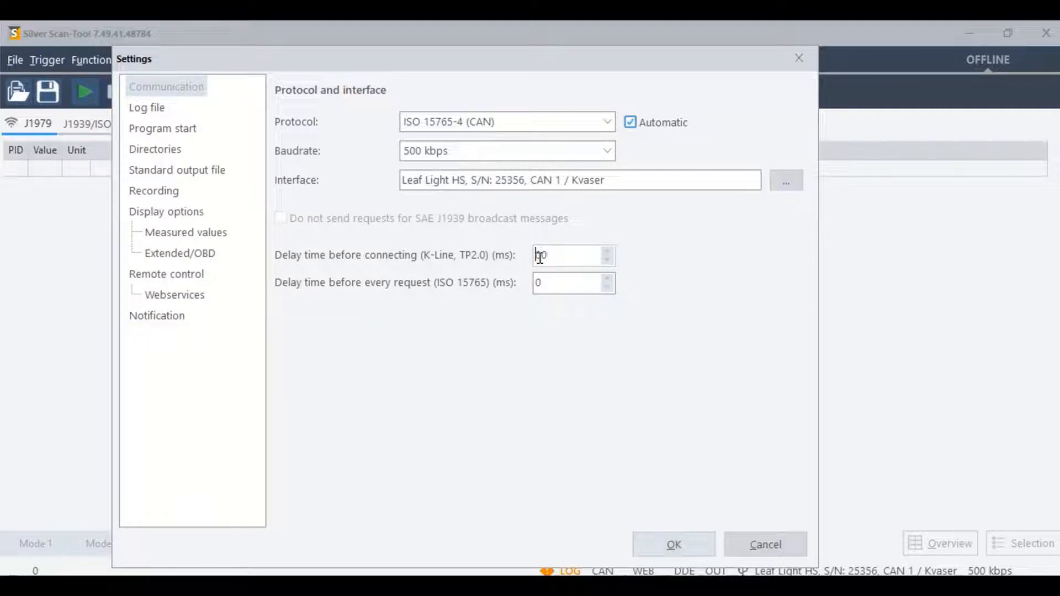
{"action": "type", "text": "2"}
{"action": "left_click", "coordinate": [554, 286]}
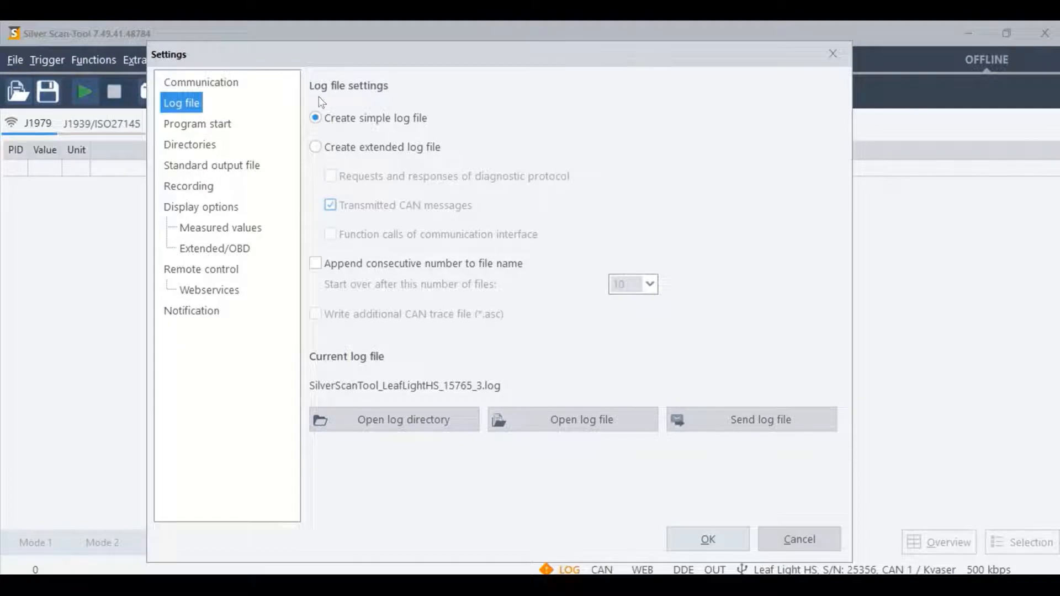
Step: Set logging to an extended log file that includes requests and responses of the diagnostic protocol and transmitted CAN messages
{"action": "left_click", "coordinate": [315, 119]}
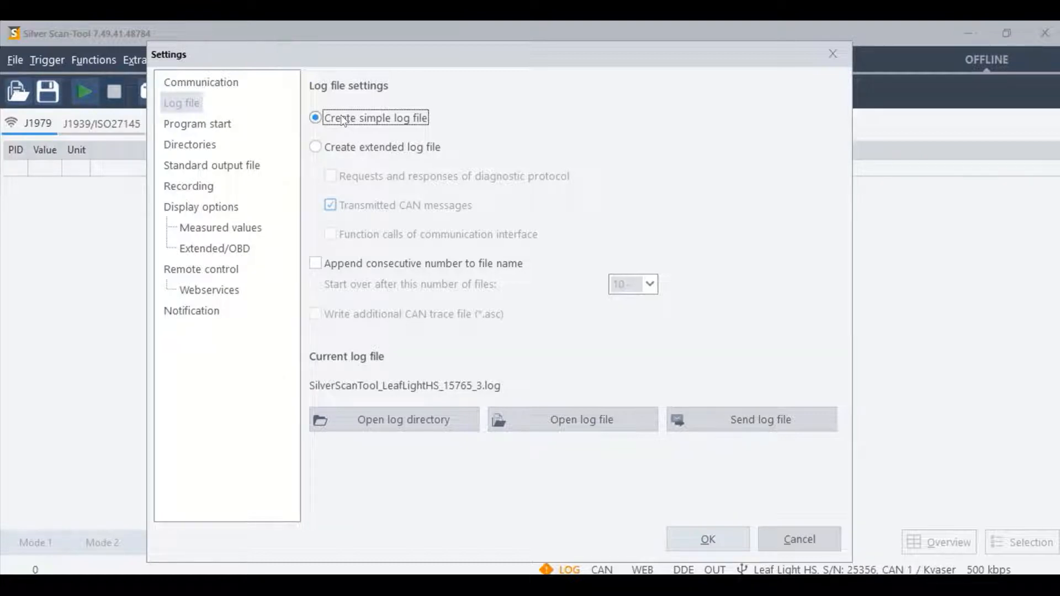
{"action": "left_click", "coordinate": [318, 147]}
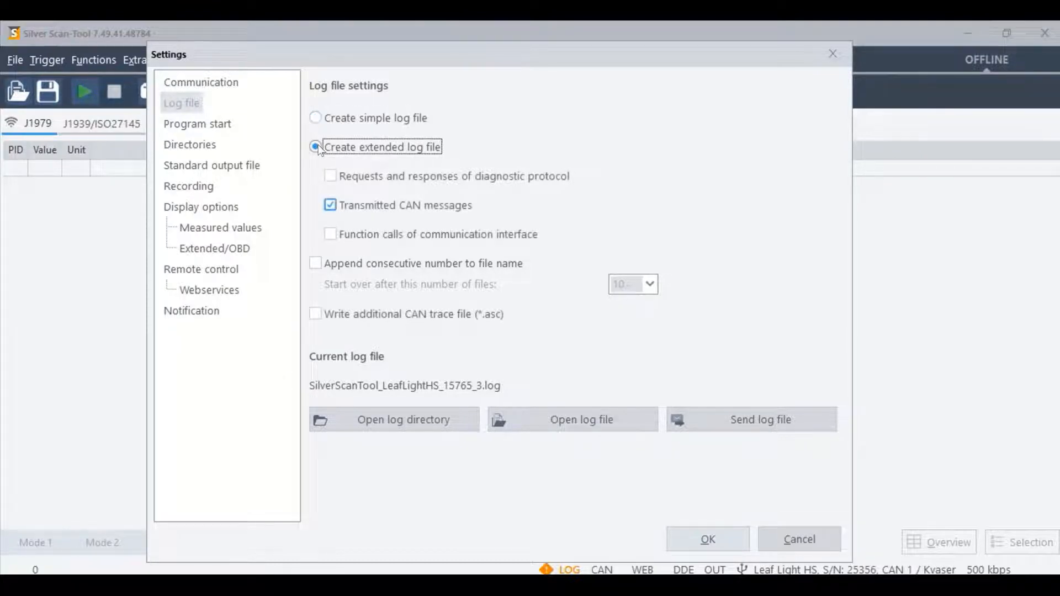
{"action": "left_click", "coordinate": [330, 178]}
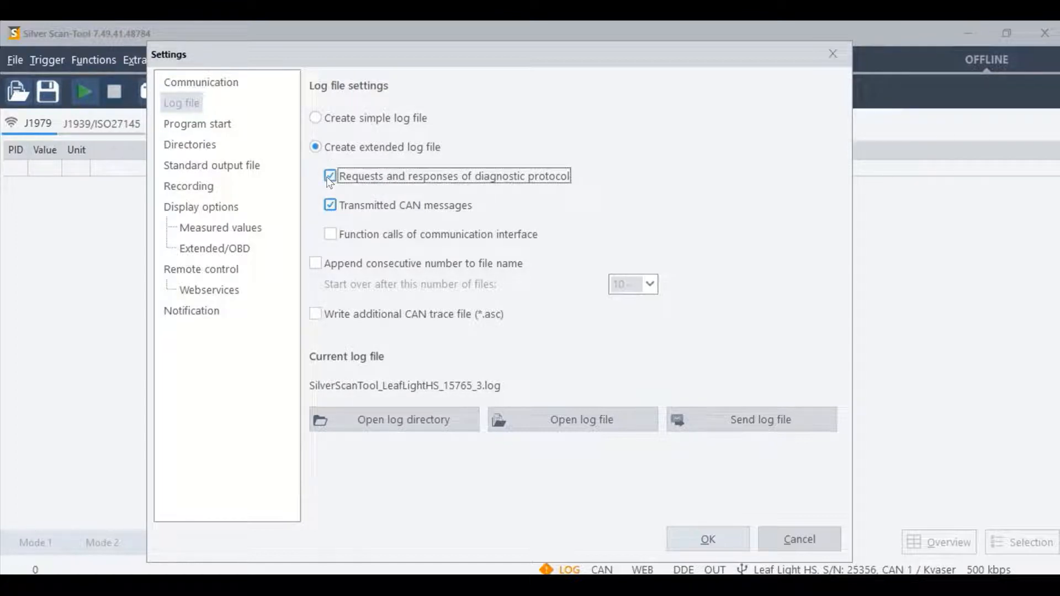
{"action": "left_click", "coordinate": [330, 207]}
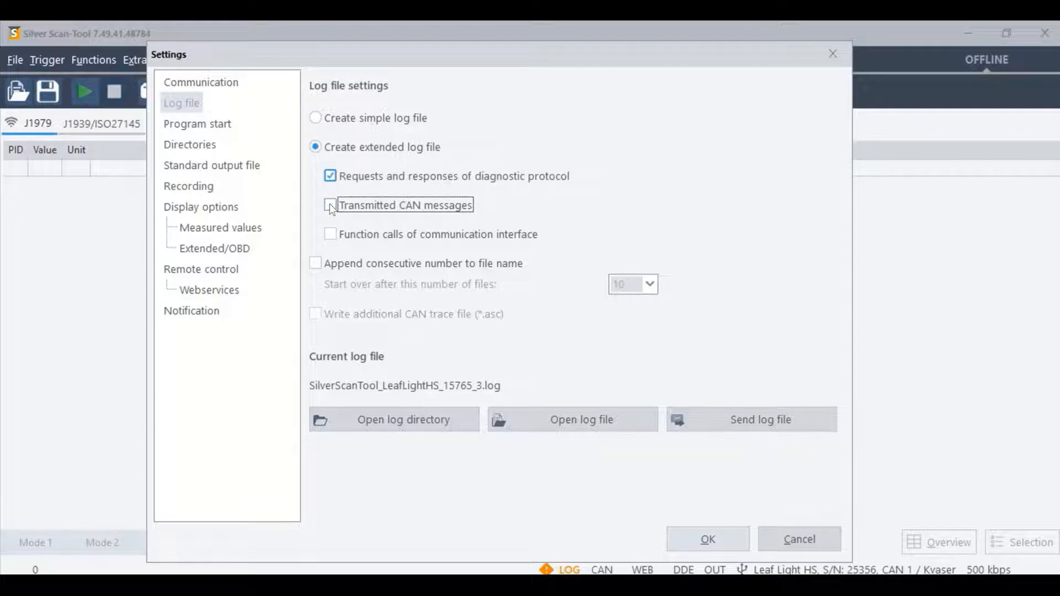
{"action": "left_click", "coordinate": [331, 206]}
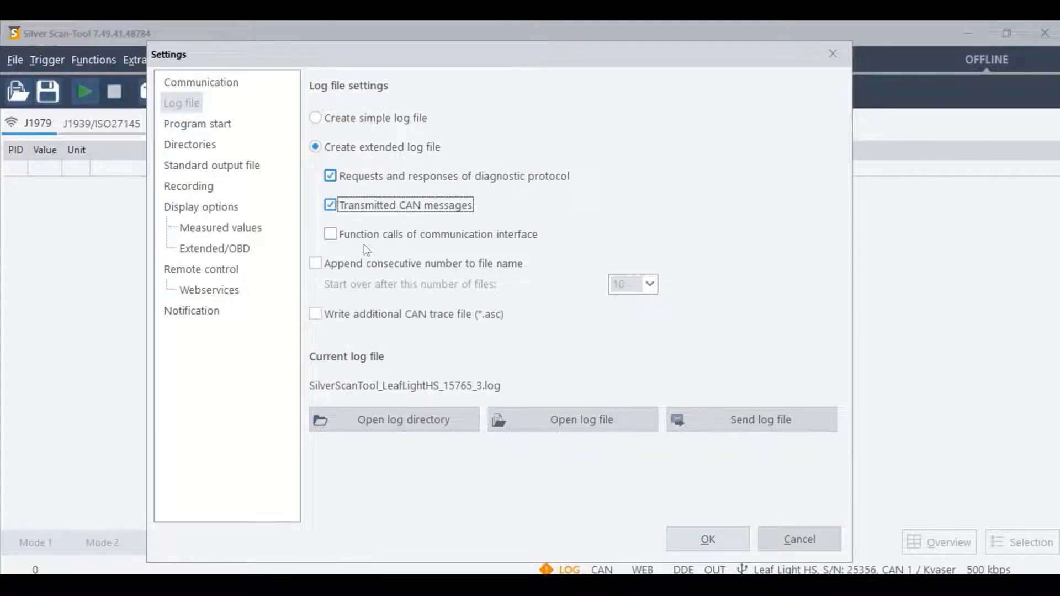
{"action": "left_click", "coordinate": [331, 236]}
{"action": "key", "text": "Escape"}
Step: Append consecutive numbers to the log file name, starting over after 10 files, and enable the additional CAN trace file (*.asc)
{"action": "left_click", "coordinate": [339, 263]}
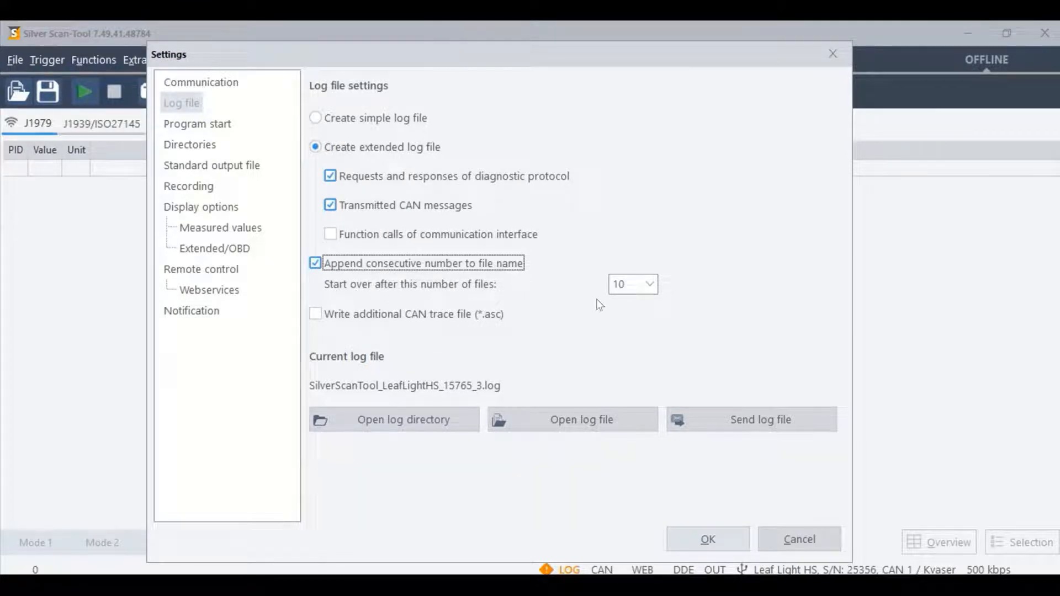
{"action": "left_click", "coordinate": [650, 286]}
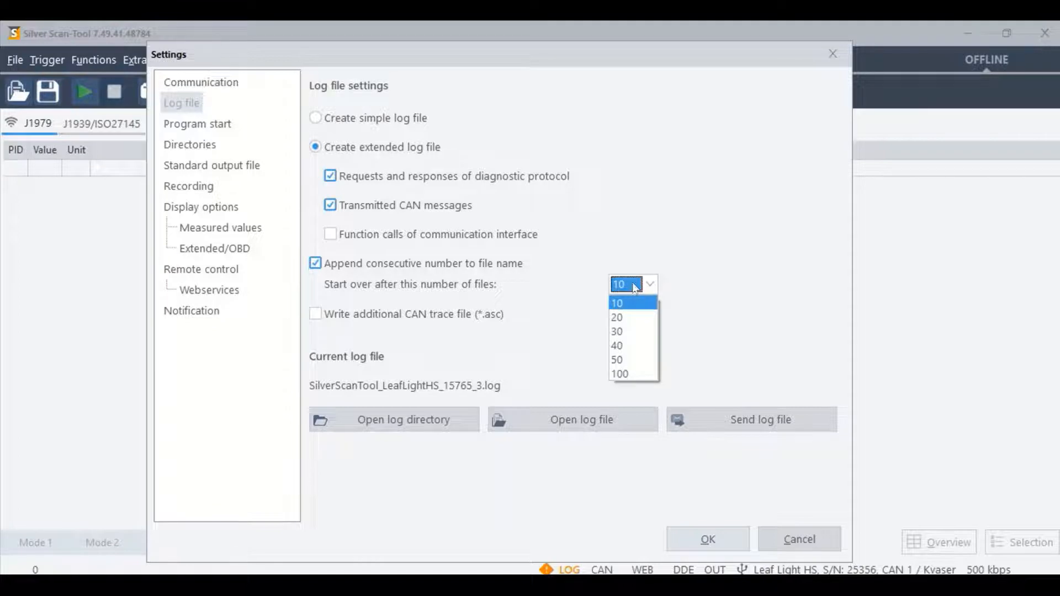
{"action": "left_click", "coordinate": [568, 324]}
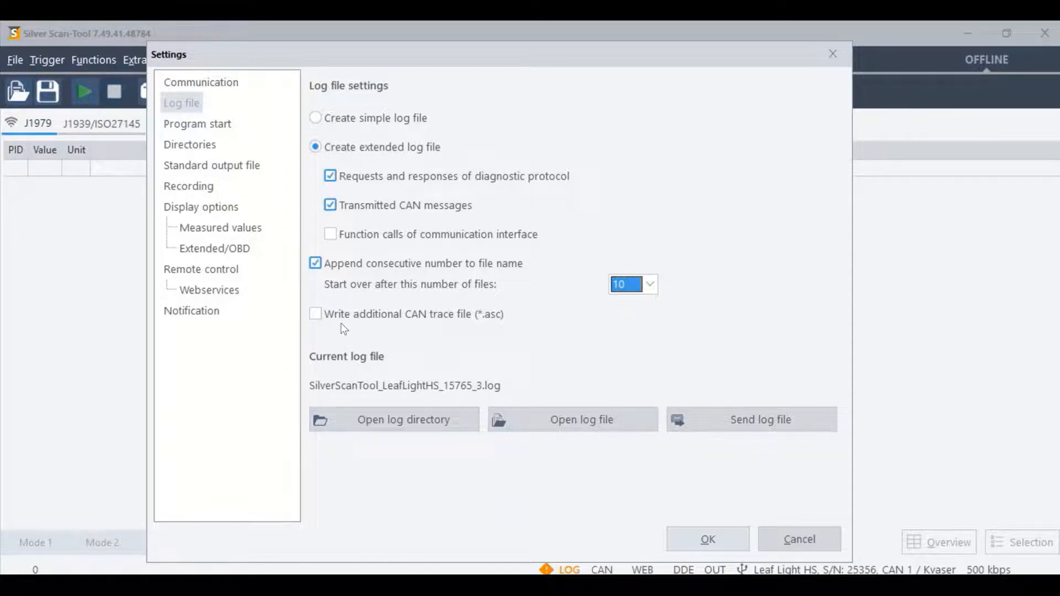
{"action": "left_click", "coordinate": [316, 314]}
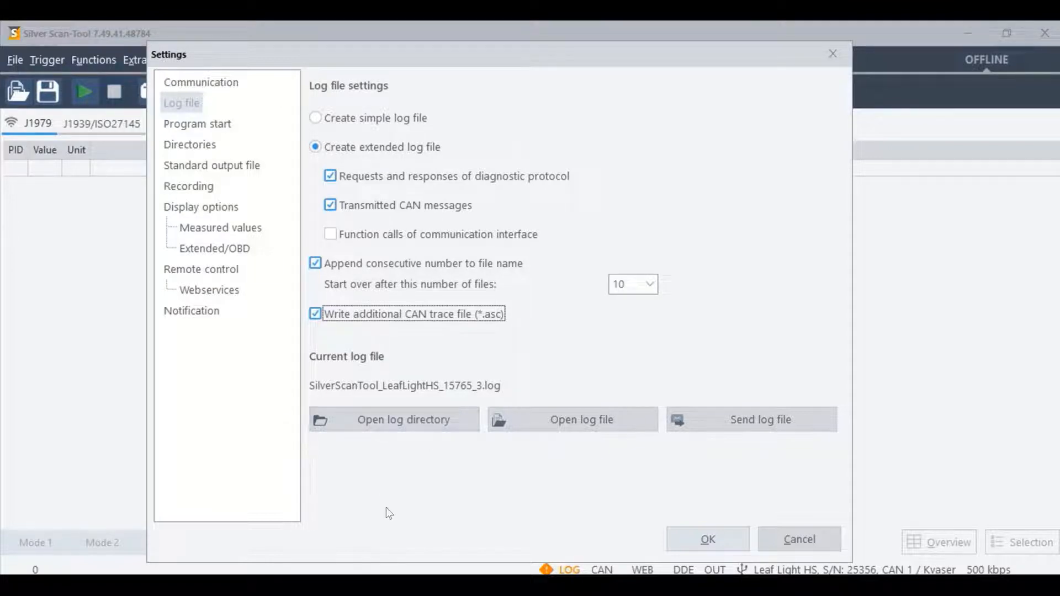
Step: Open the log directory and the current log file to examine the stored logs and their contents
{"action": "left_click", "coordinate": [370, 424]}
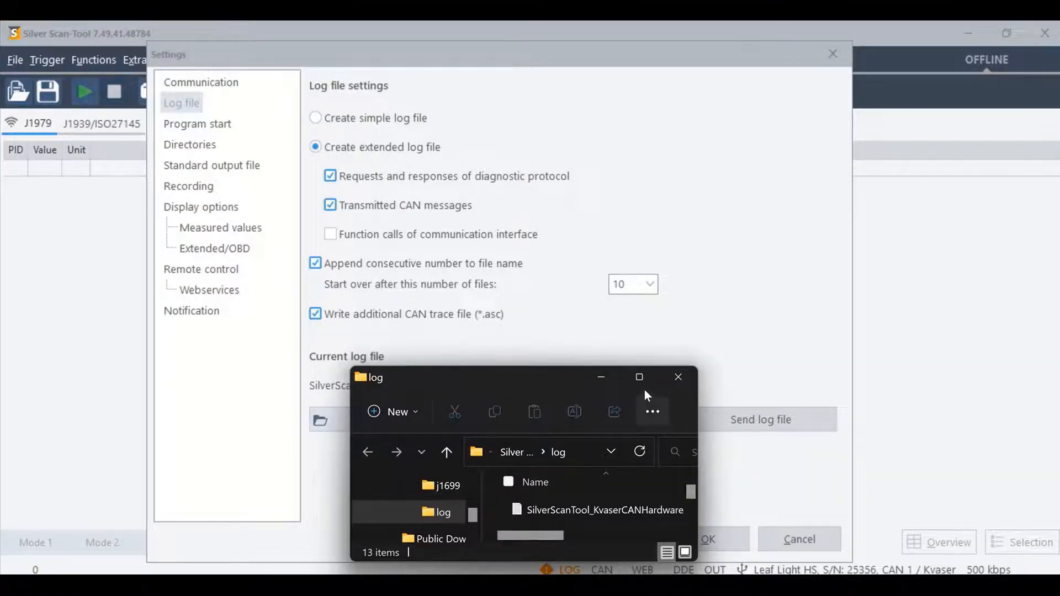
{"action": "left_click", "coordinate": [640, 378]}
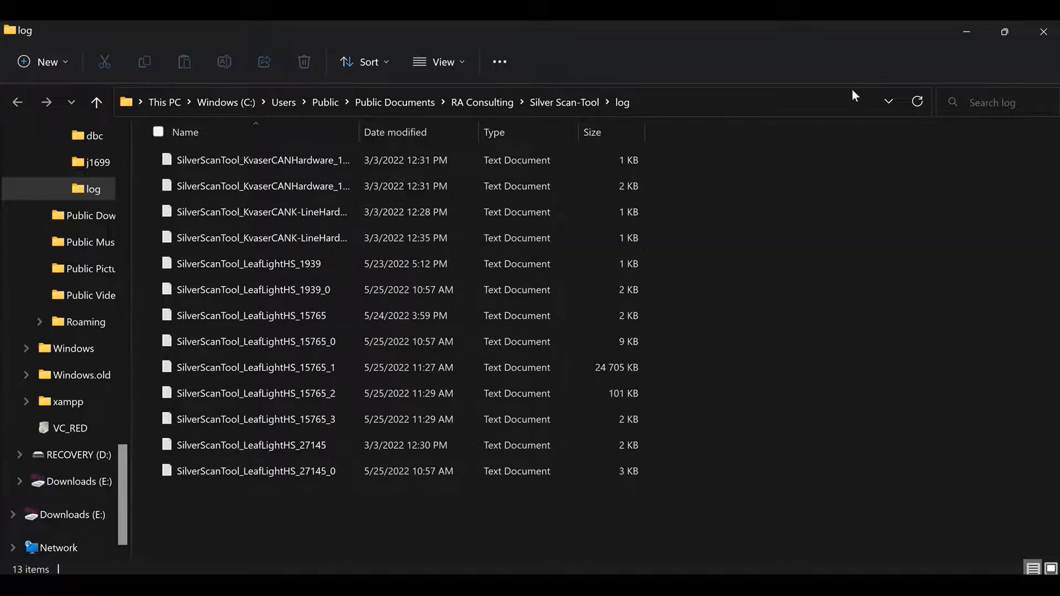
{"action": "left_click", "coordinate": [966, 36]}
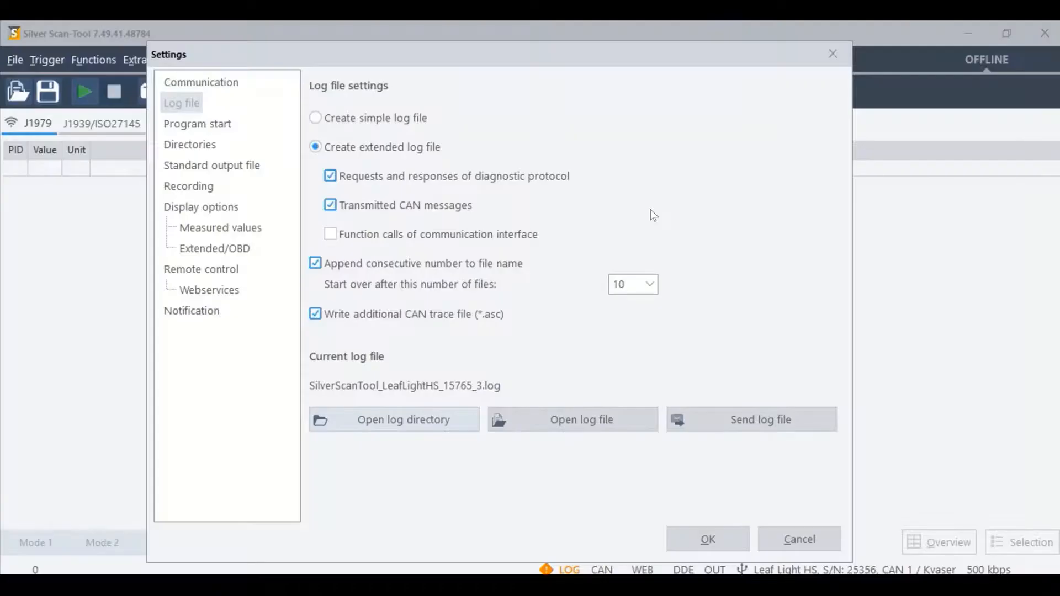
{"action": "left_click", "coordinate": [545, 421]}
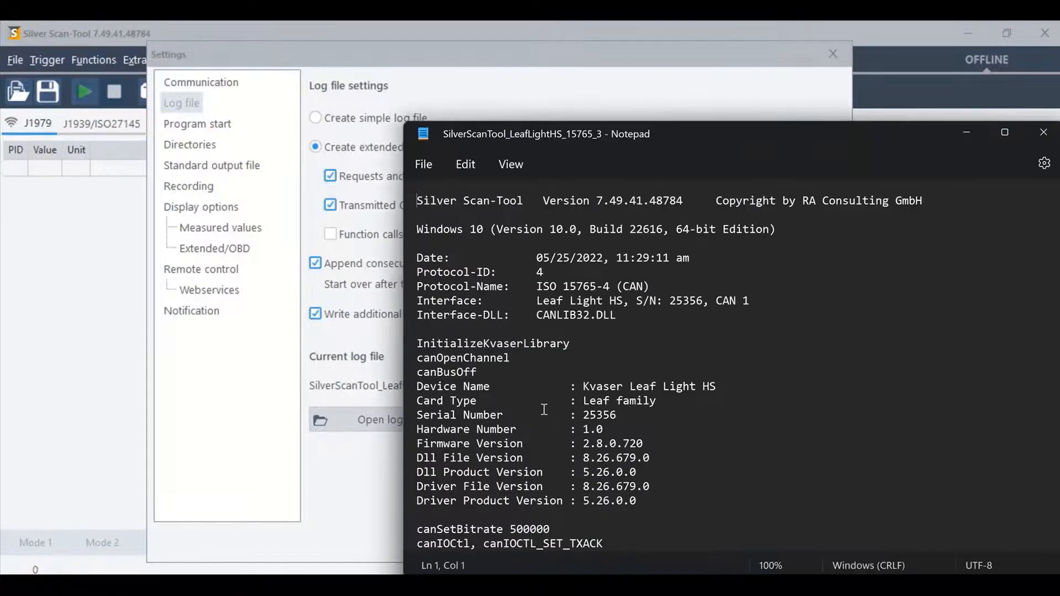
{"action": "left_click_drag", "start_coordinate": [831, 136], "coordinate": [698, 112]}
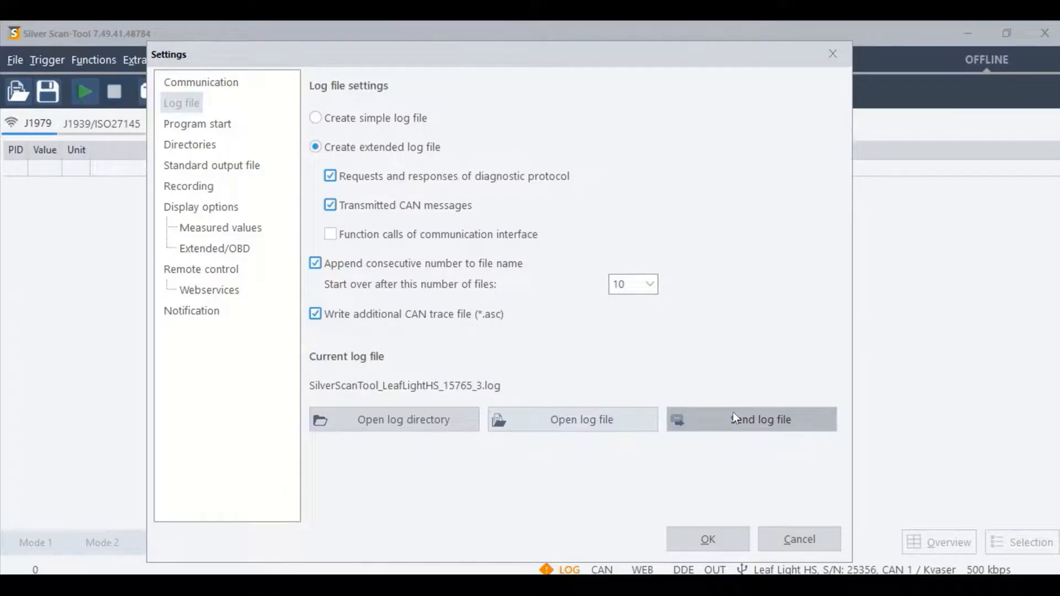
Step: In the program start settings, select English as the language and MM/DD/YYYY, hh:mm:ss am/pm as the date and time format
{"action": "left_click", "coordinate": [198, 124]}
{"action": "left_click", "coordinate": [499, 117]}
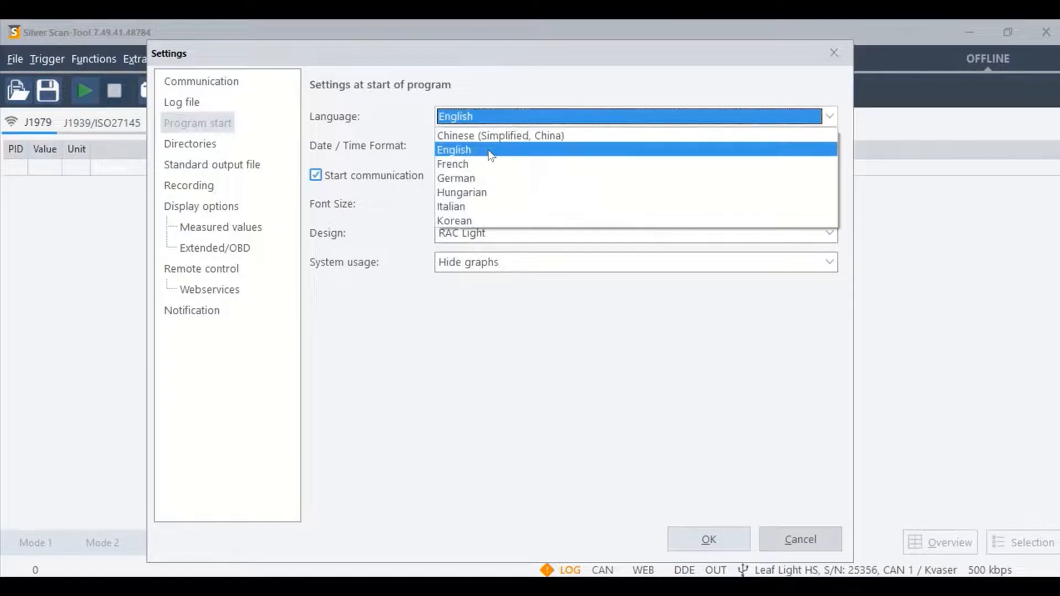
{"action": "left_click", "coordinate": [489, 151]}
{"action": "left_click", "coordinate": [736, 154]}
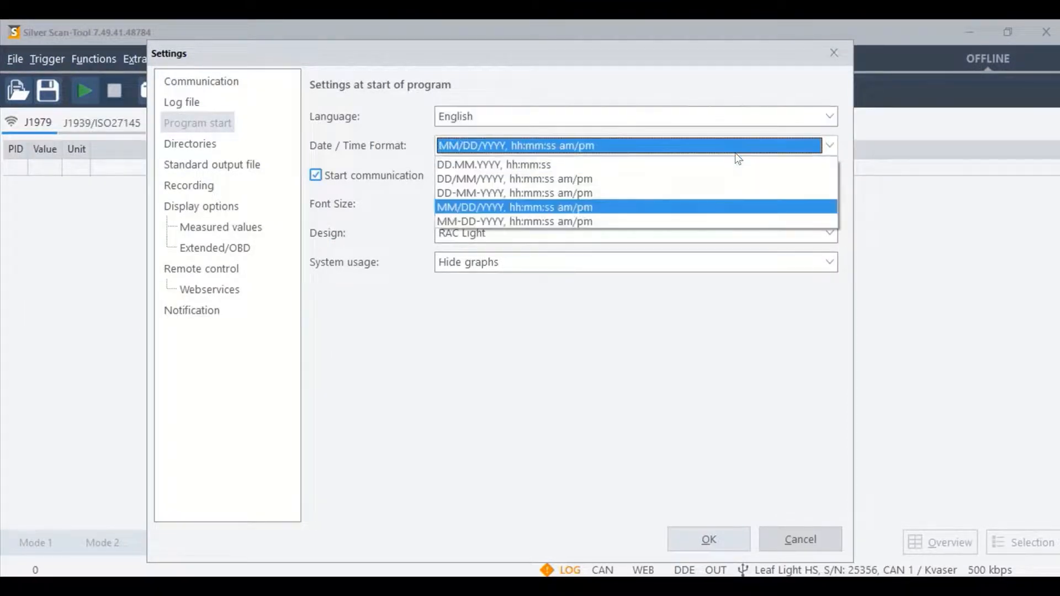
{"action": "left_click", "coordinate": [710, 208]}
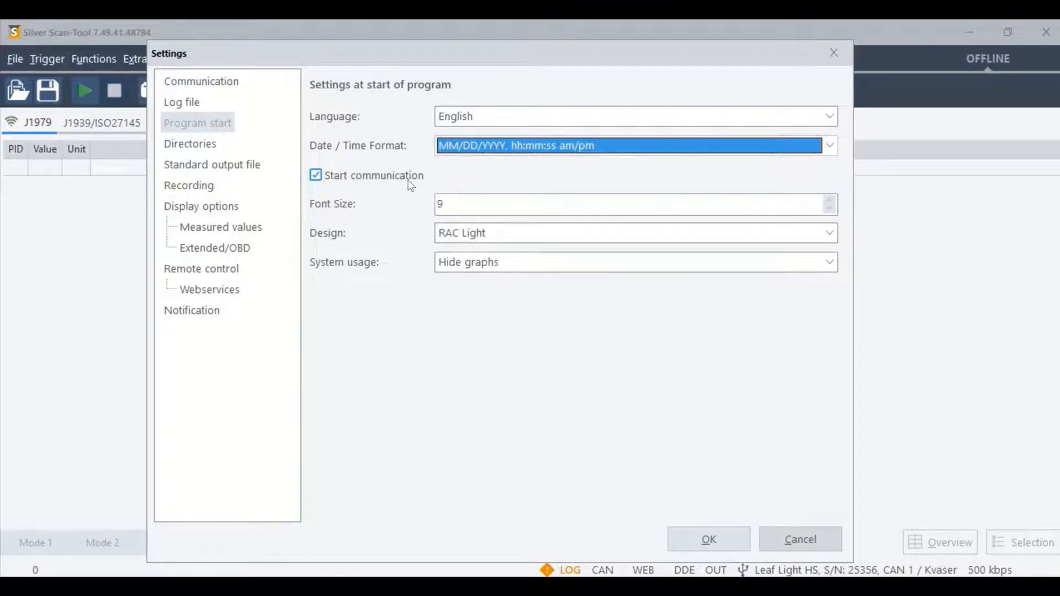
Step: In the program start settings, choose the RAC Light design and set system usage to Hide graphs
{"action": "left_click", "coordinate": [819, 206]}
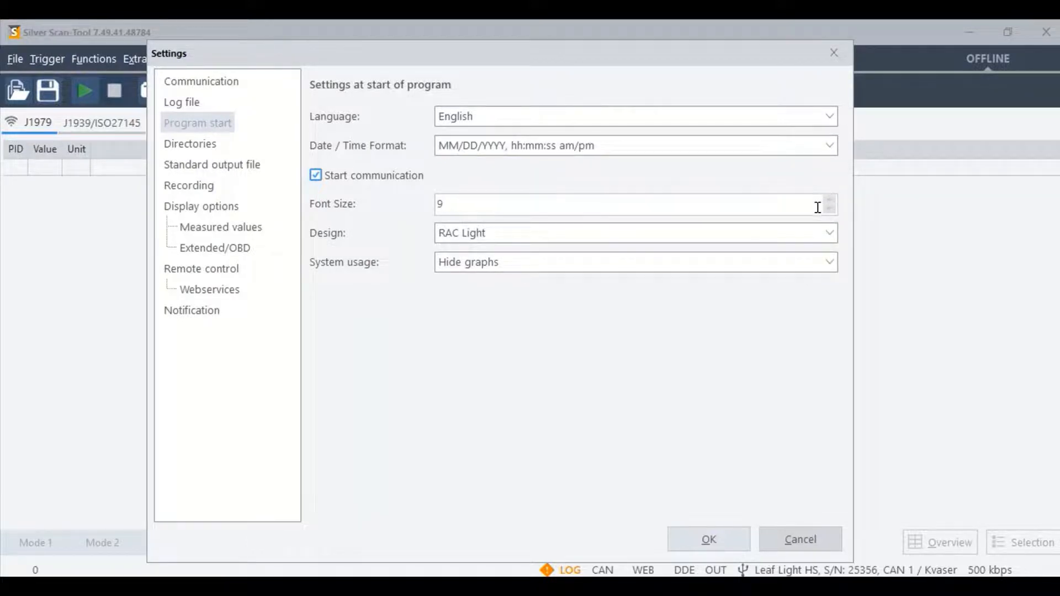
{"action": "left_click", "coordinate": [830, 230]}
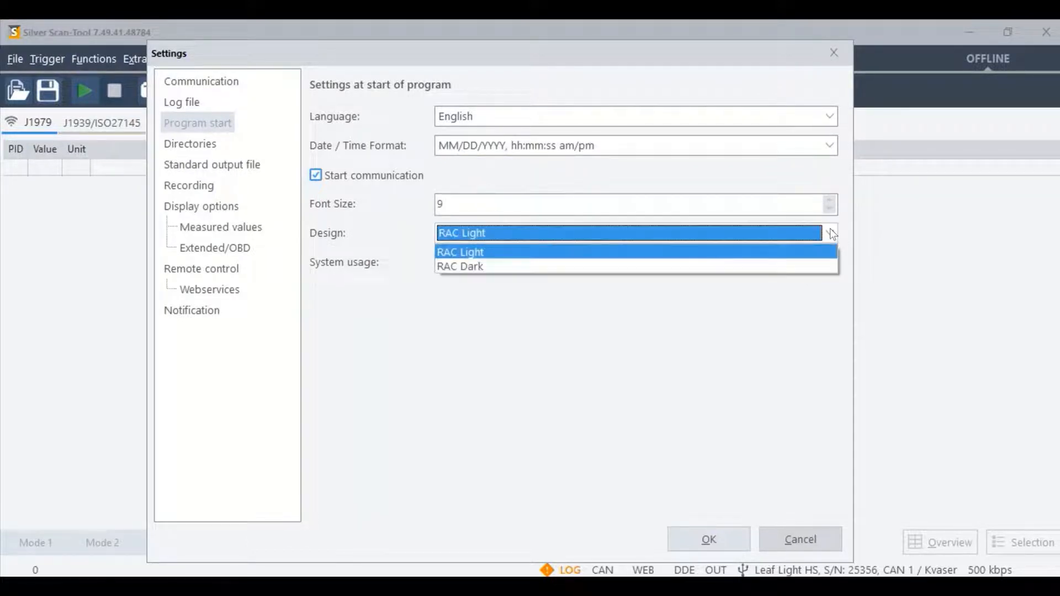
{"action": "left_click", "coordinate": [801, 247]}
{"action": "left_click", "coordinate": [804, 258]}
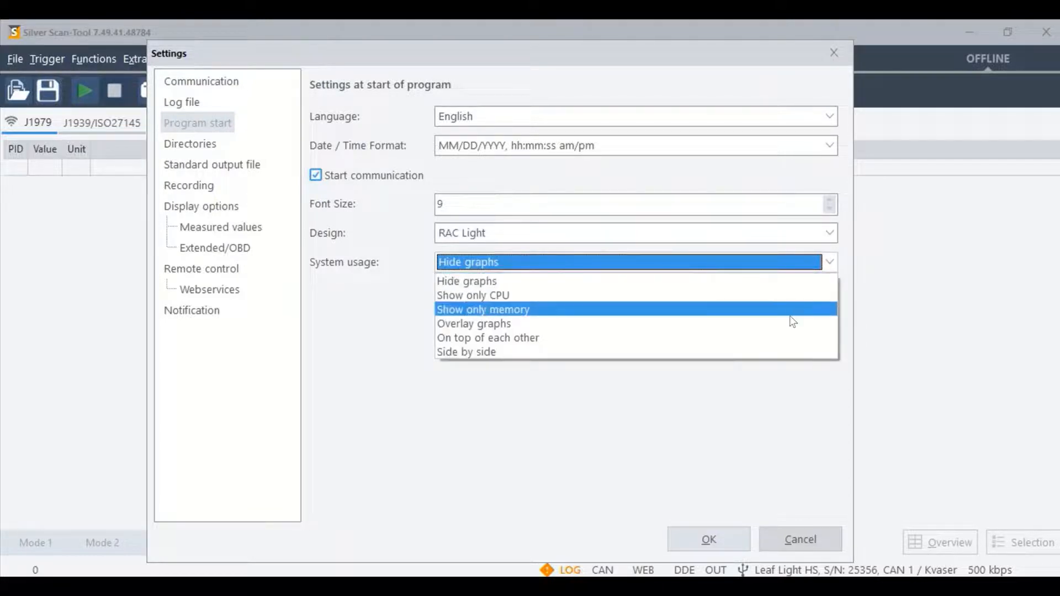
{"action": "left_click", "coordinate": [732, 448]}
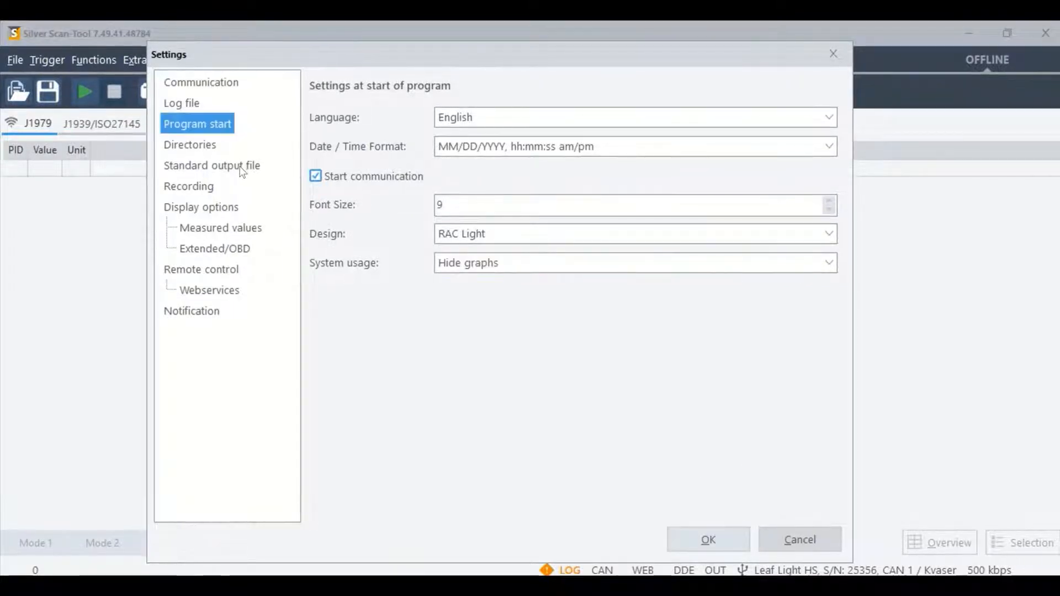
Step: Set the output files directory to C:\Users\Public\Documents\RA Consulting\Silver Scan-Tool
{"action": "left_click", "coordinate": [209, 147]}
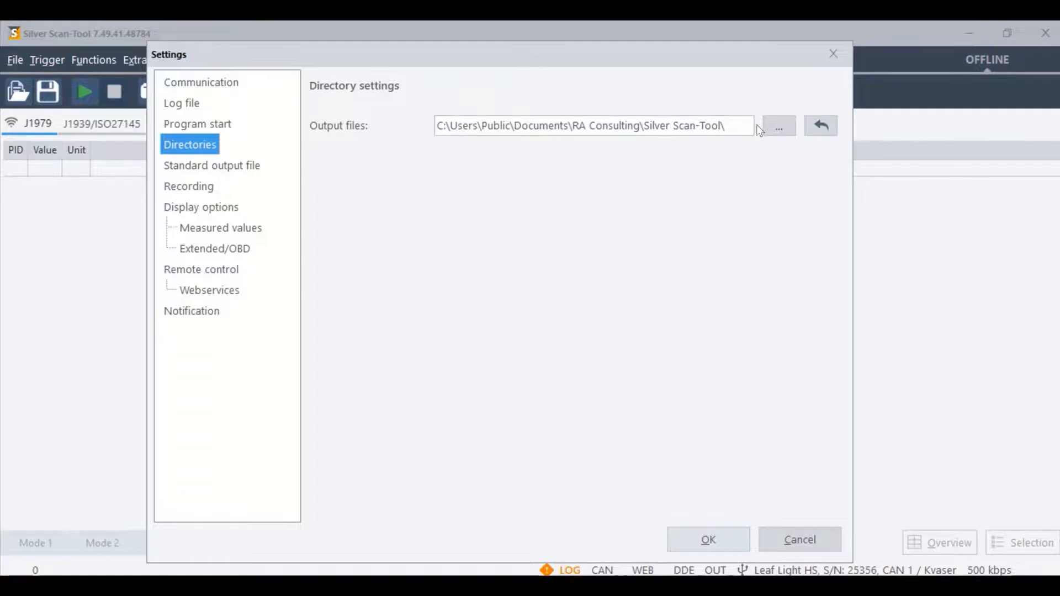
{"action": "left_click", "coordinate": [779, 126]}
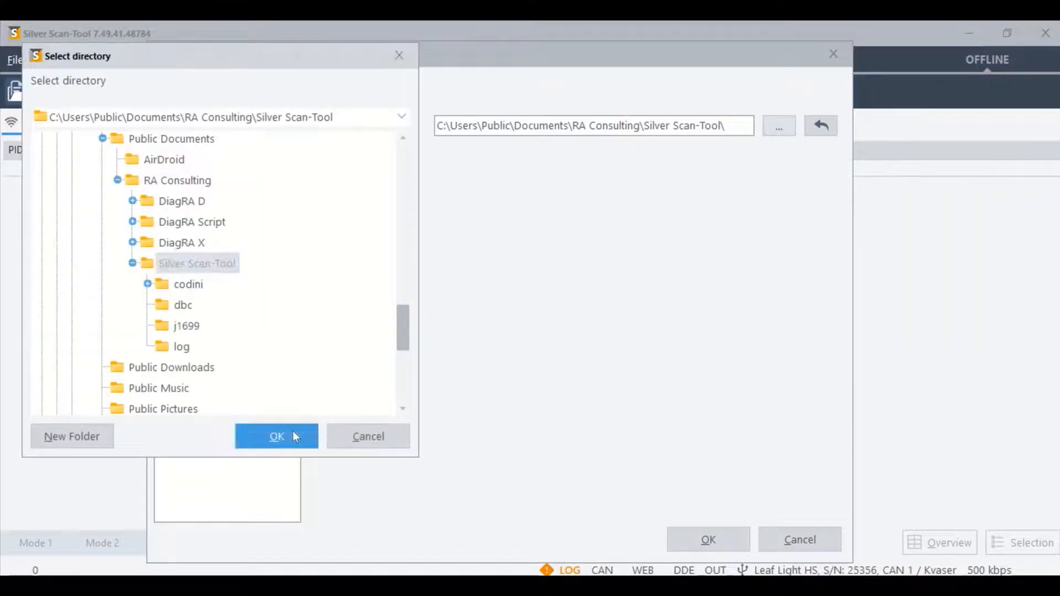
{"action": "left_click", "coordinate": [292, 432]}
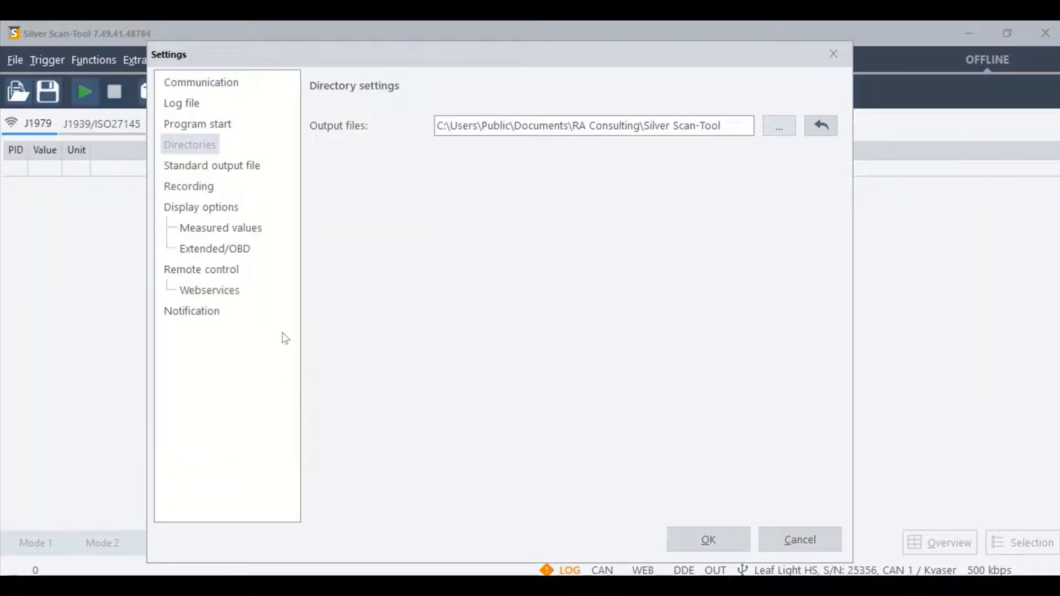
Step: For the standard output file, select the RA Consulting\Silver Scan-Tool directory and the SilverScanTool name format
{"action": "left_click", "coordinate": [256, 169]}
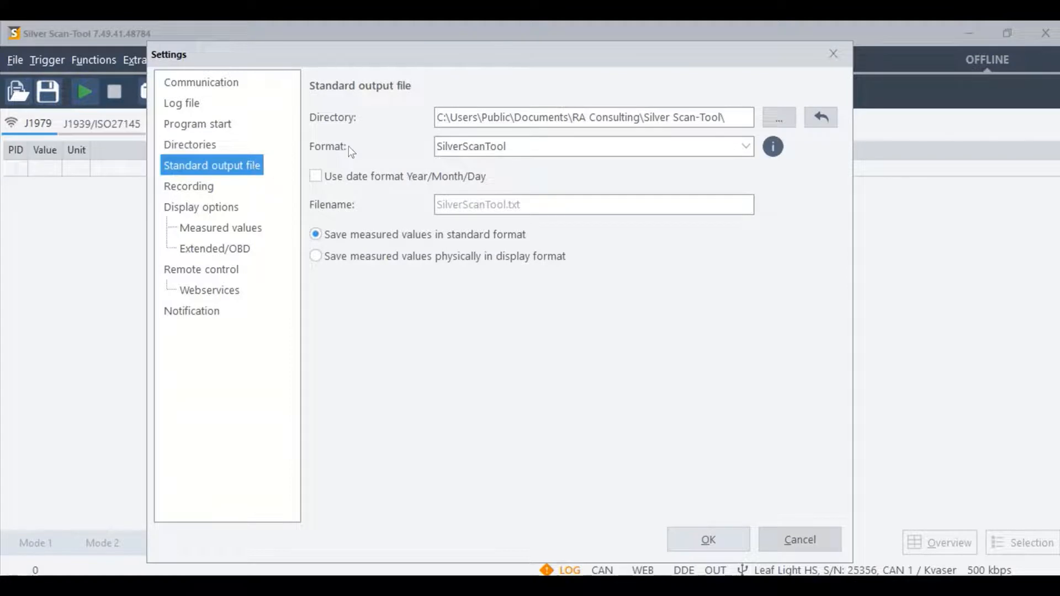
{"action": "left_click", "coordinate": [777, 118]}
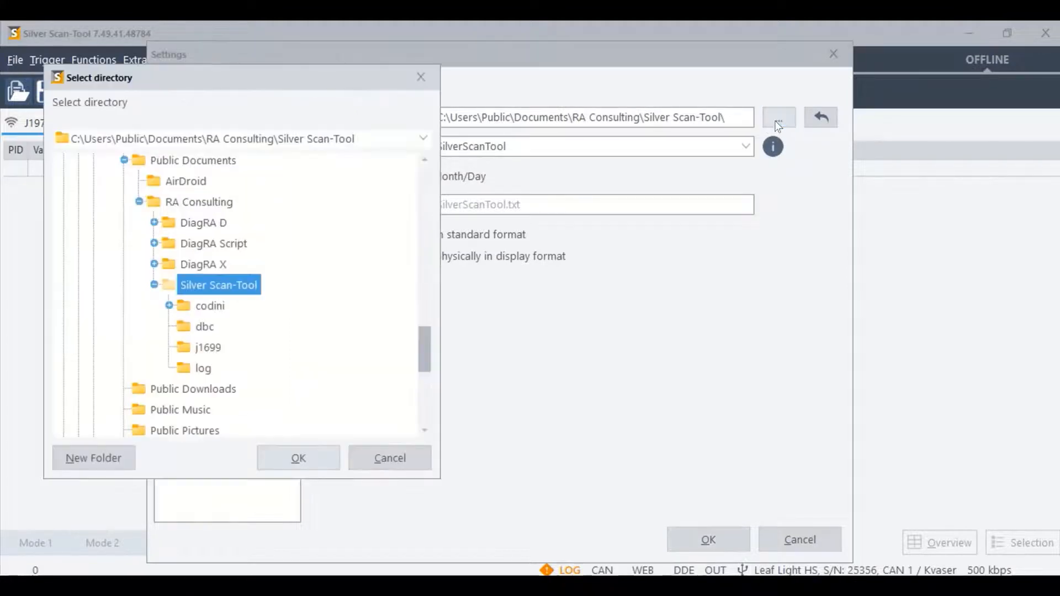
{"action": "left_click", "coordinate": [296, 454]}
{"action": "left_click", "coordinate": [747, 149]}
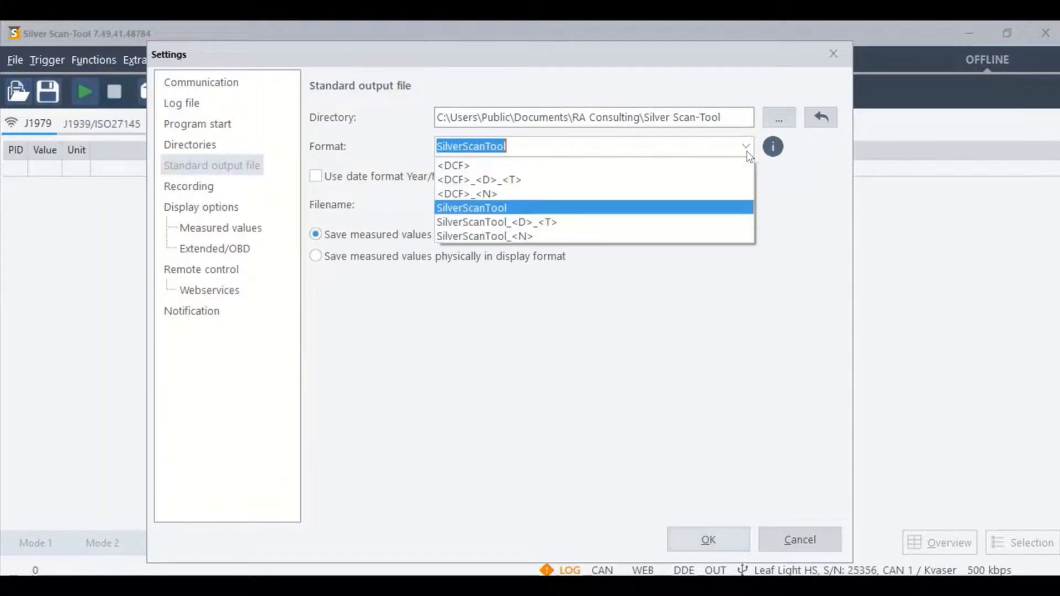
{"action": "left_click", "coordinate": [648, 209]}
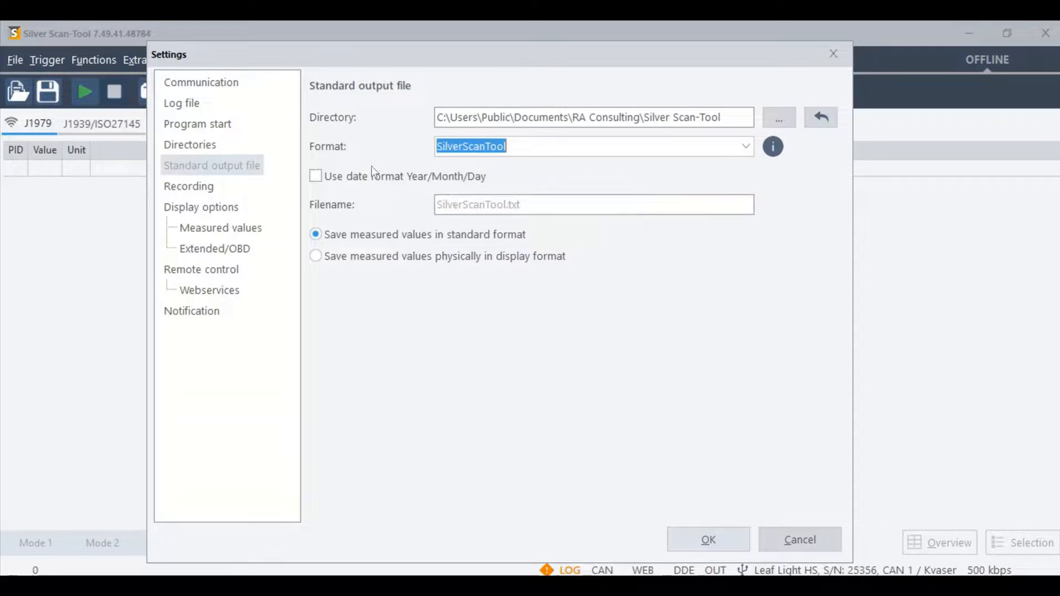
Step: Enable the Year/Month/Day date format for the standard output file and save measured values in standard format
{"action": "left_click", "coordinate": [354, 177]}
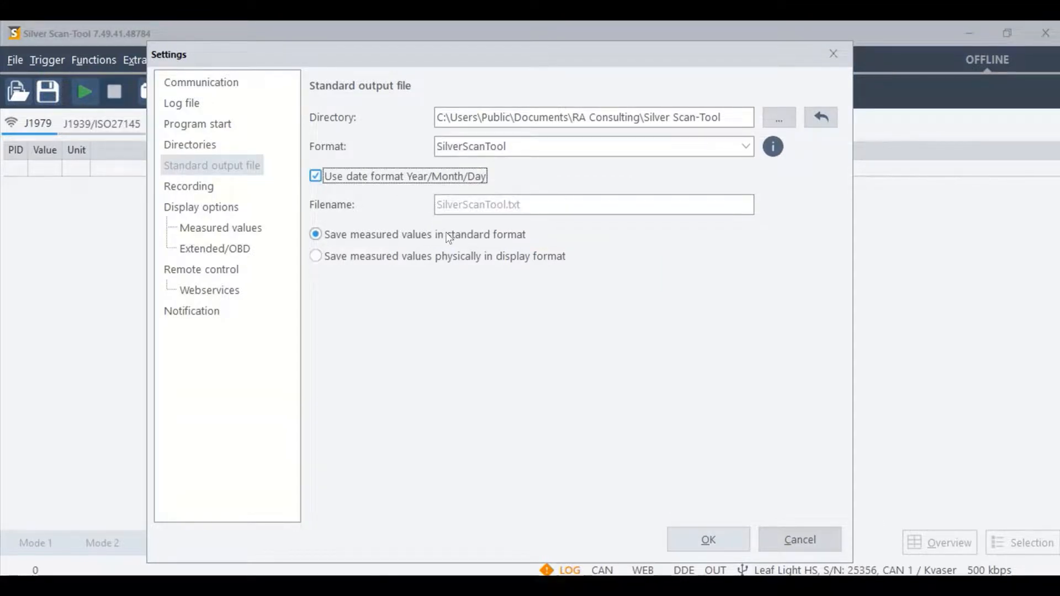
{"action": "left_click", "coordinate": [433, 255]}
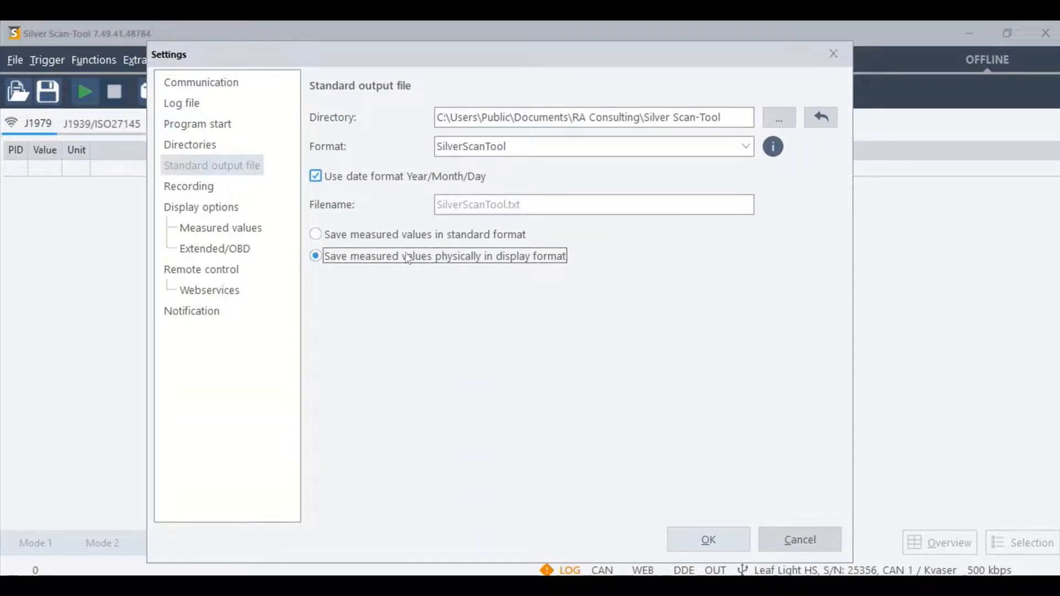
{"action": "left_click", "coordinate": [403, 237]}
Step: In the recording settings, select the Downloads (E:) drive as the recording directory
{"action": "left_click", "coordinate": [200, 187]}
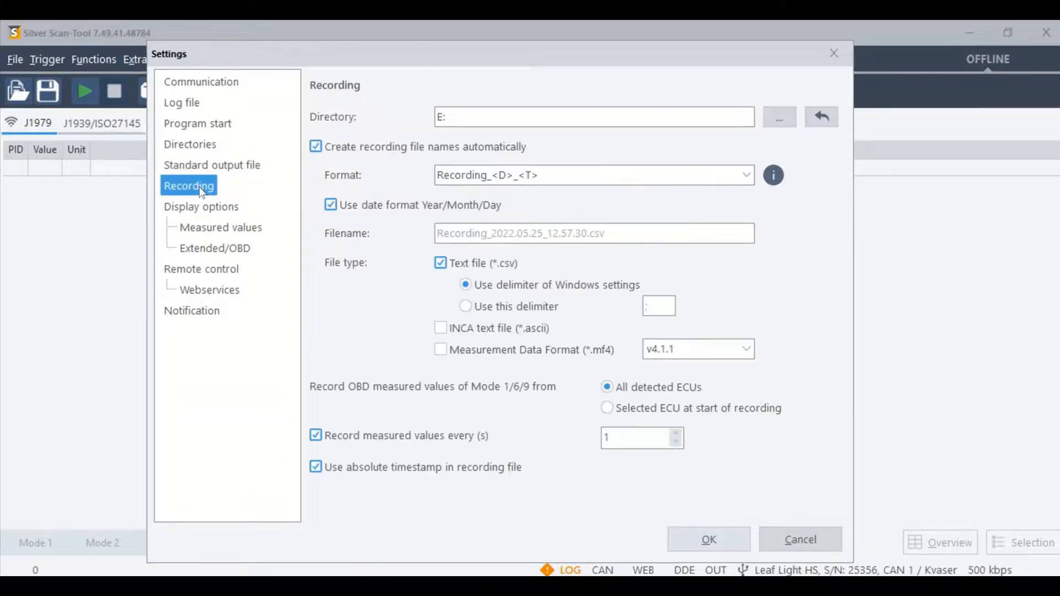
{"action": "left_click", "coordinate": [780, 119]}
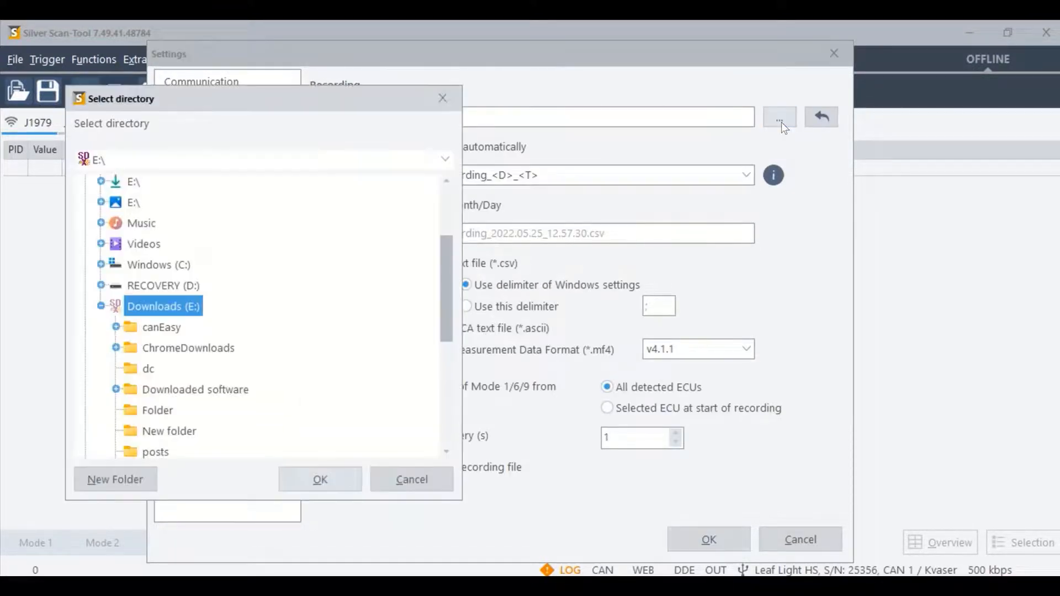
{"action": "left_click", "coordinate": [332, 481]}
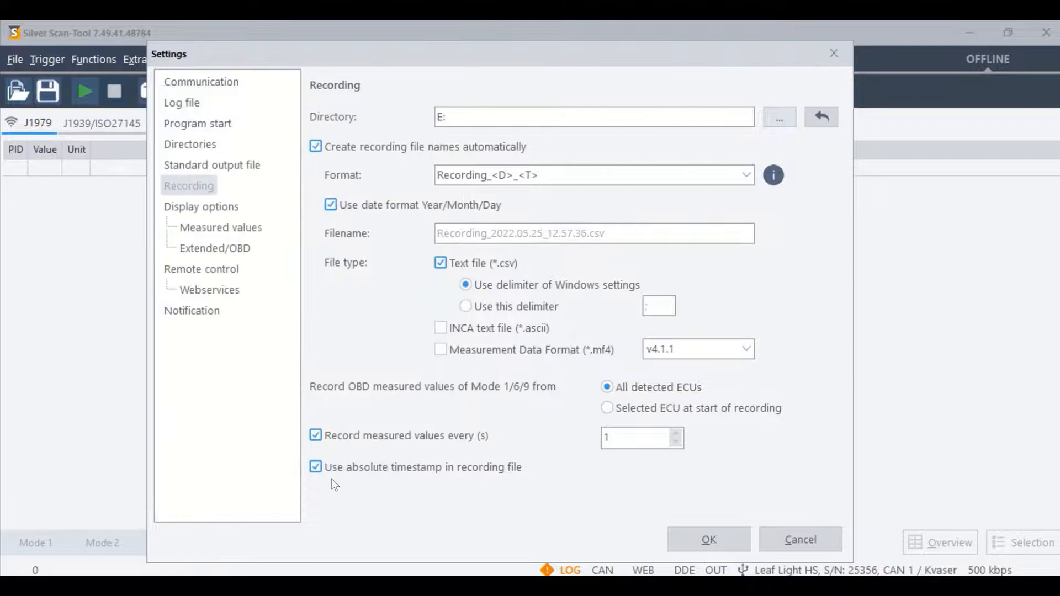
Step: Have recording file names created automatically in the Recording_<D>_<T> format with the Year/Month/Day date format
{"action": "left_click", "coordinate": [315, 146]}
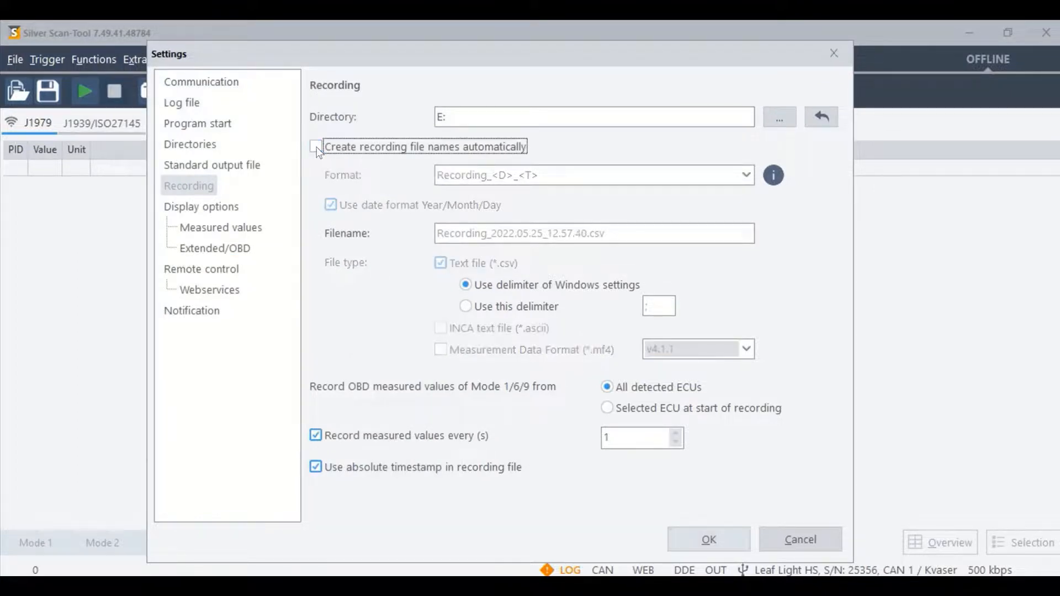
{"action": "left_click", "coordinate": [315, 146]}
{"action": "left_click", "coordinate": [745, 175]}
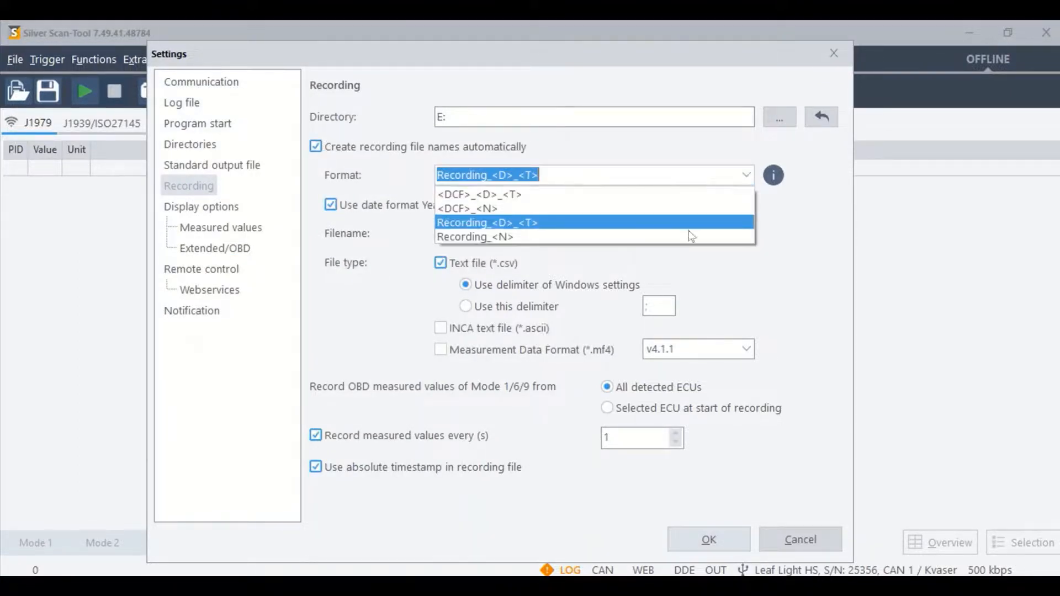
{"action": "left_click", "coordinate": [691, 223]}
{"action": "left_click", "coordinate": [338, 206]}
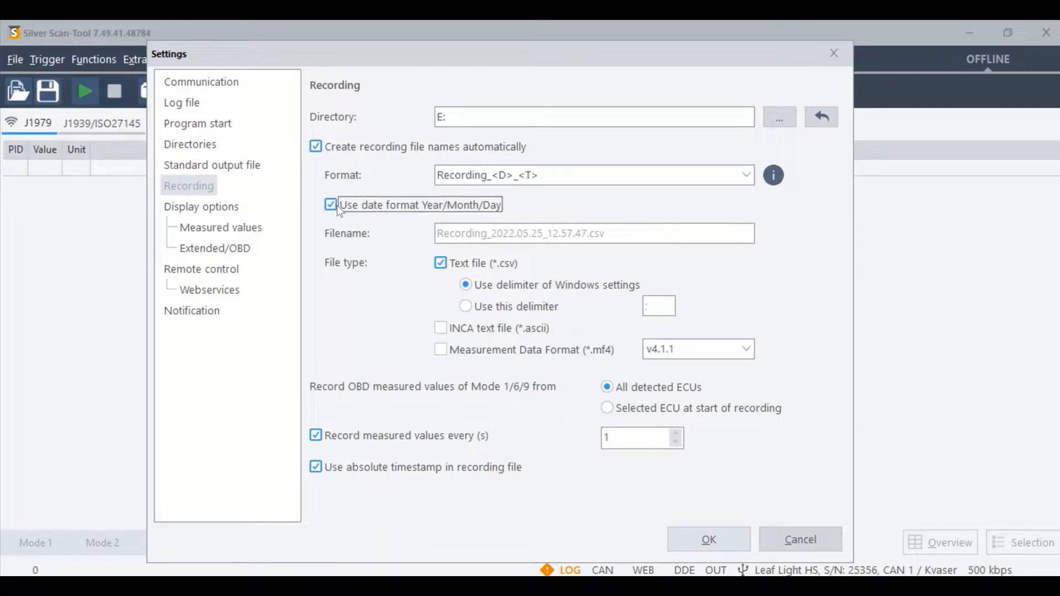
Step: Set the recording file types to text file (*.csv), INCA text file (*.ascii) and Measurement Data Format (*.mf4) v4.1.1
{"action": "left_click", "coordinate": [499, 264]}
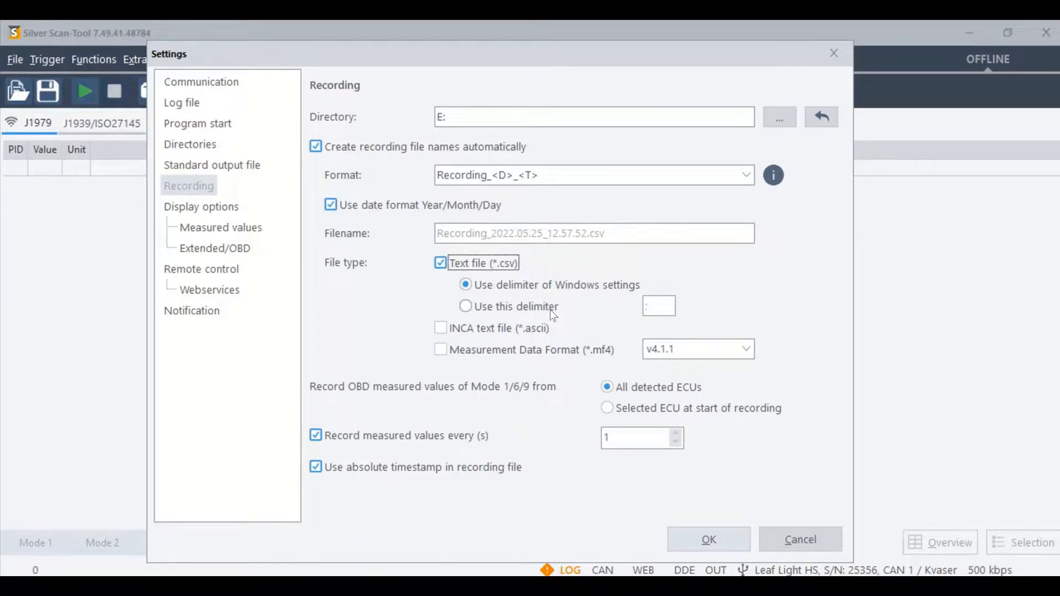
{"action": "left_click", "coordinate": [441, 328]}
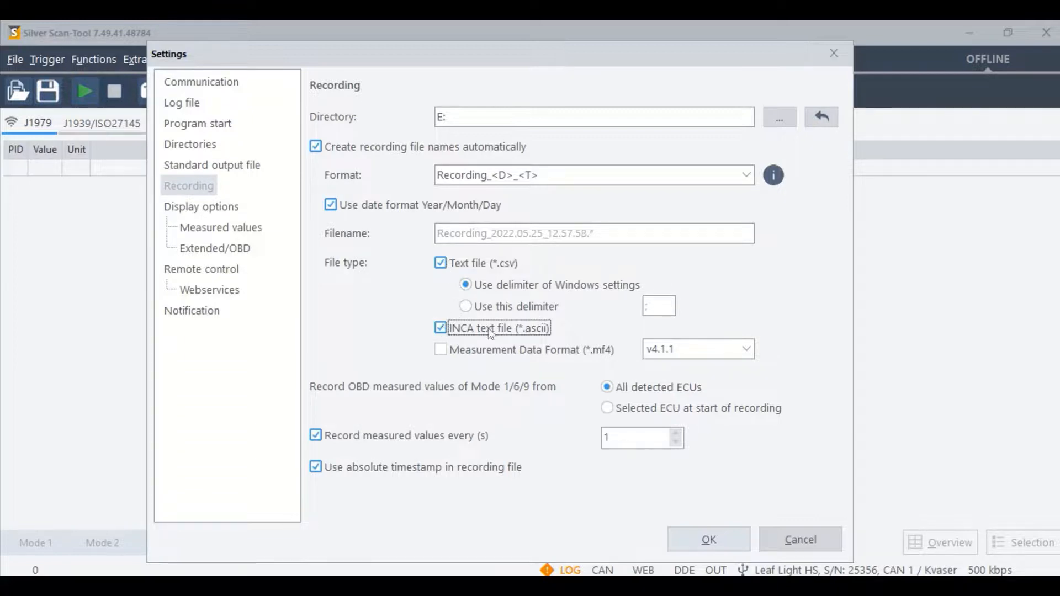
{"action": "left_click", "coordinate": [441, 350]}
{"action": "left_click", "coordinate": [743, 349]}
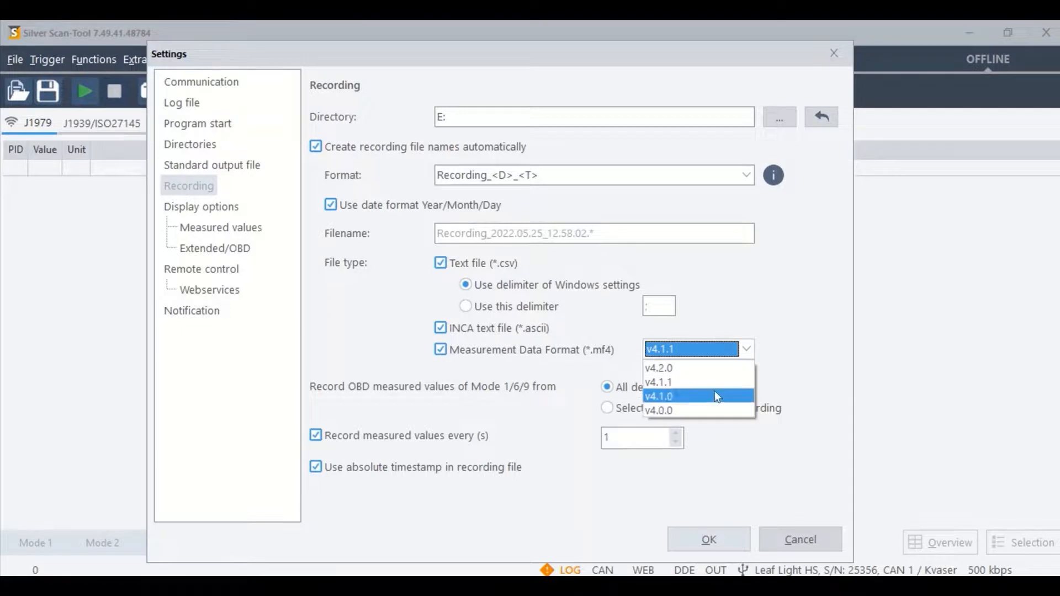
{"action": "left_click", "coordinate": [711, 378]}
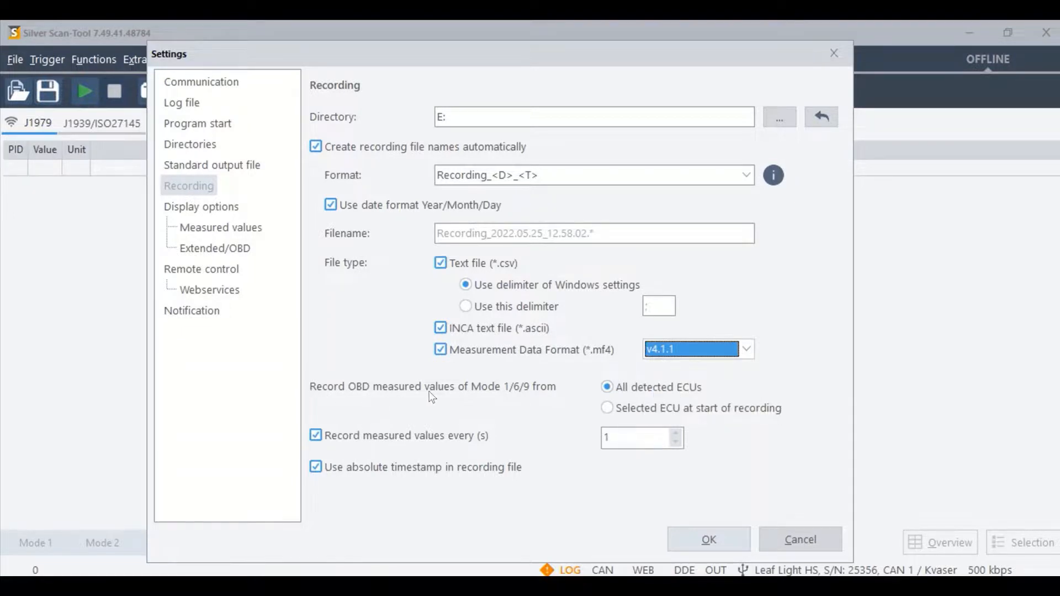
Step: Record OBD measured values from all detected ECUs every 10 s, and disable the absolute timestamp in the recording file
{"action": "left_click", "coordinate": [606, 409]}
{"action": "left_click", "coordinate": [609, 388]}
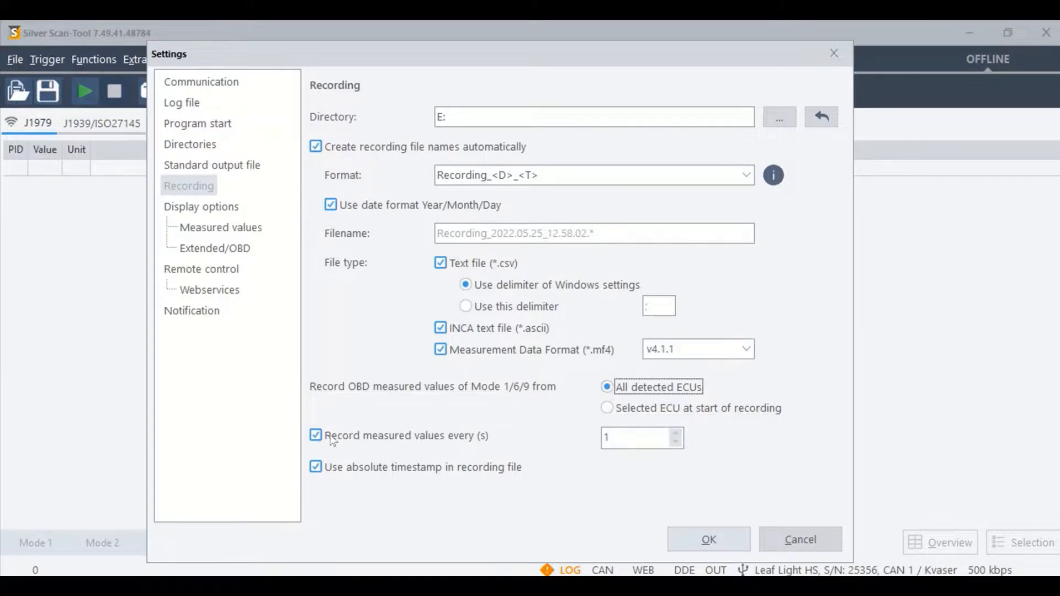
{"action": "left_click", "coordinate": [677, 442]}
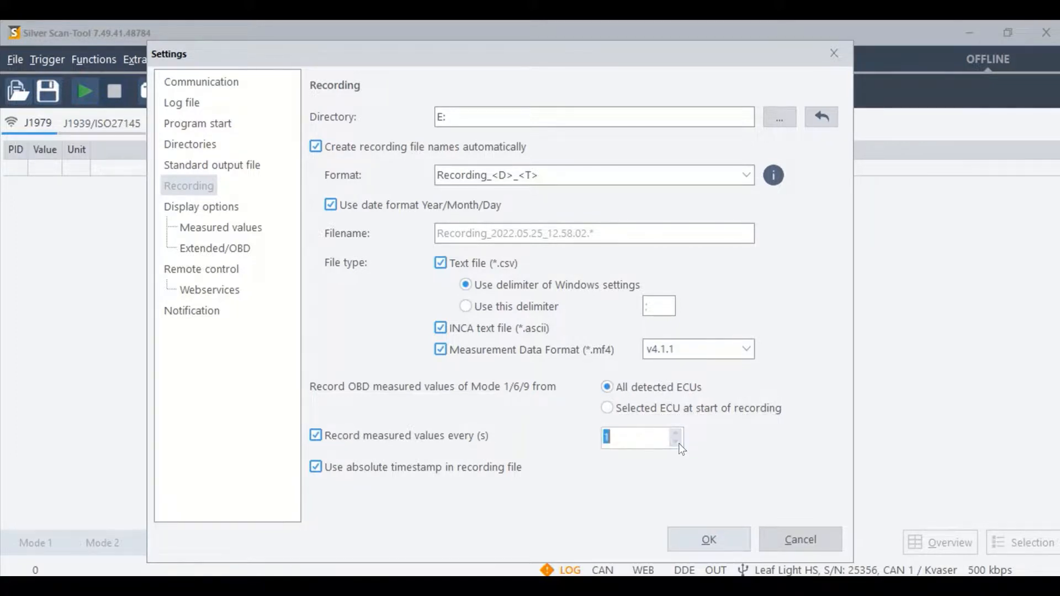
{"action": "type", "text": "10"}
{"action": "left_click", "coordinate": [412, 470]}
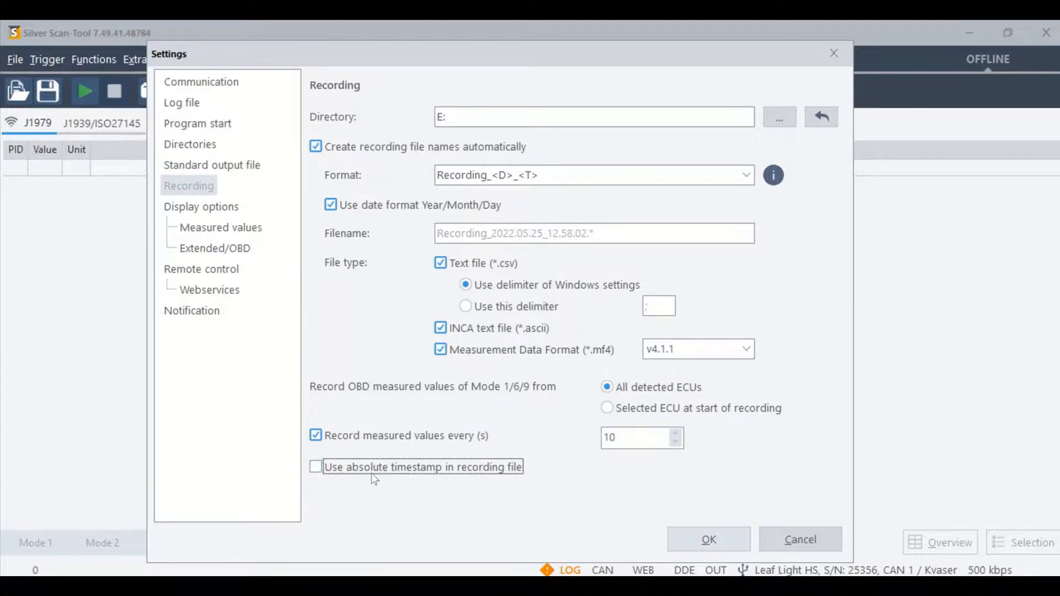
Step: In the measured values display options, show the Value name and Source address columns and hide Group description and Group name
{"action": "left_click", "coordinate": [202, 208]}
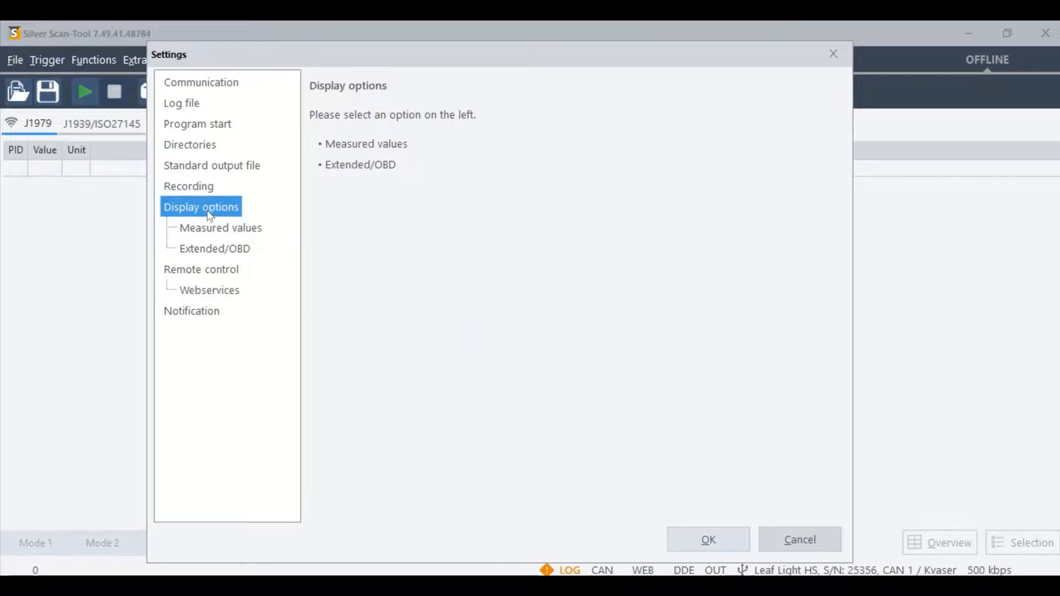
{"action": "left_click", "coordinate": [251, 228]}
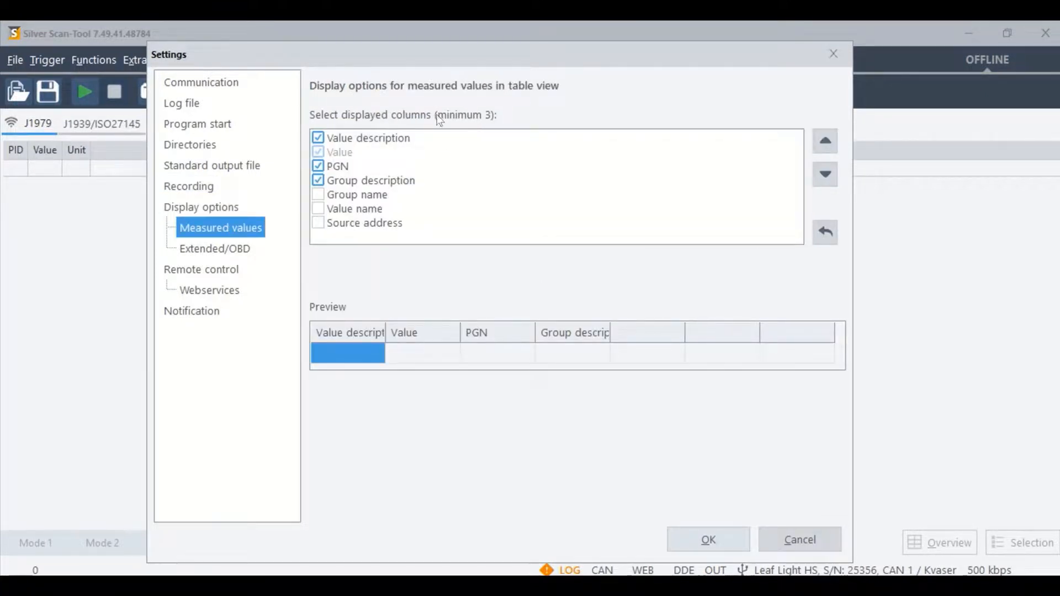
{"action": "left_click", "coordinate": [318, 195]}
{"action": "left_click", "coordinate": [318, 209]}
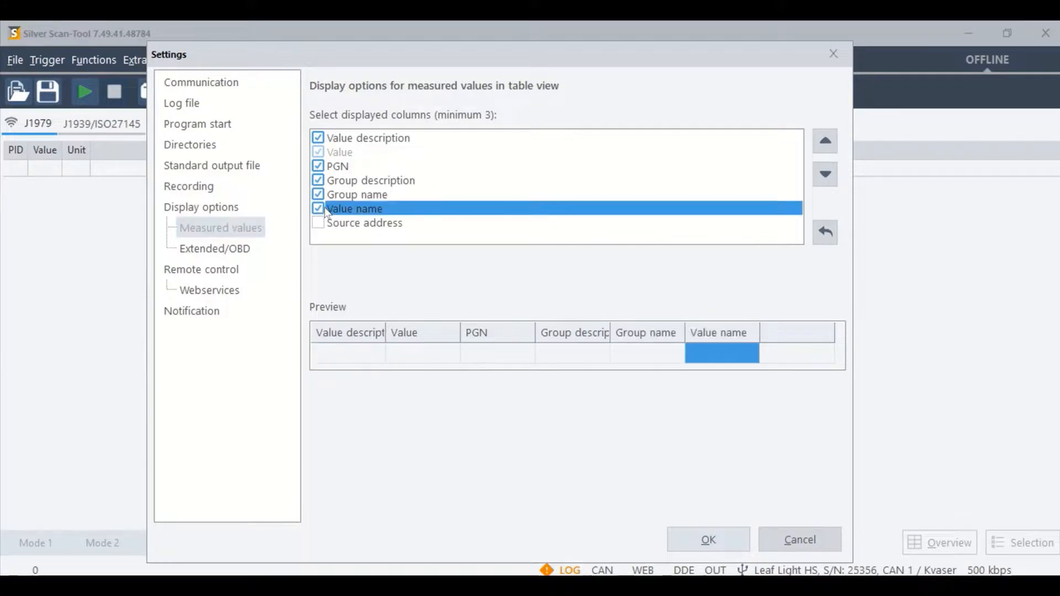
{"action": "left_click", "coordinate": [319, 223]}
{"action": "left_click", "coordinate": [318, 180]}
{"action": "left_click", "coordinate": [318, 194]}
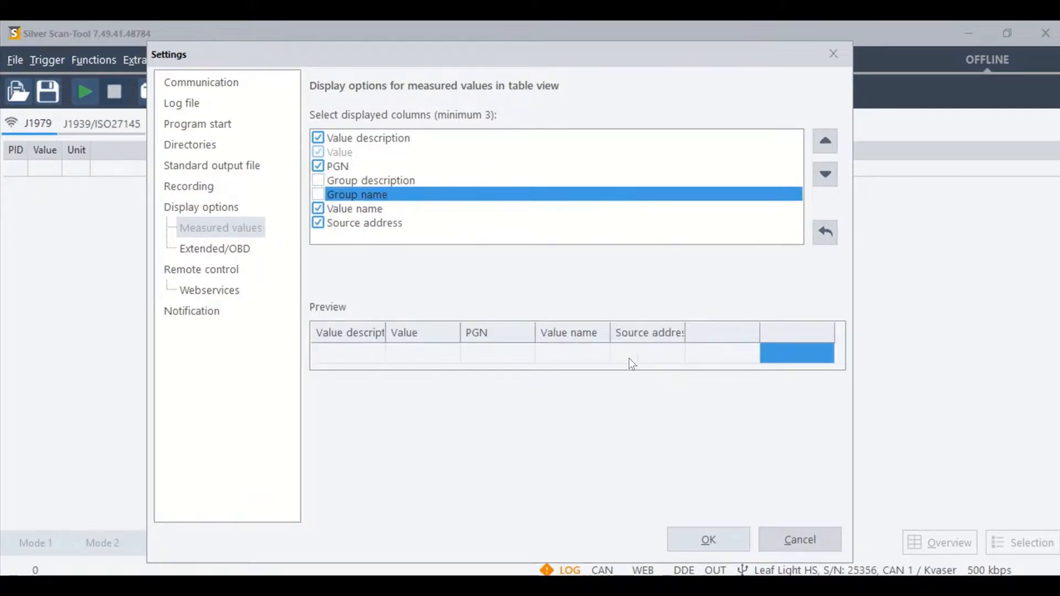
Step: Enable all four Extended/OBD display options and show OBD data in the currently selected language
{"action": "left_click", "coordinate": [246, 253]}
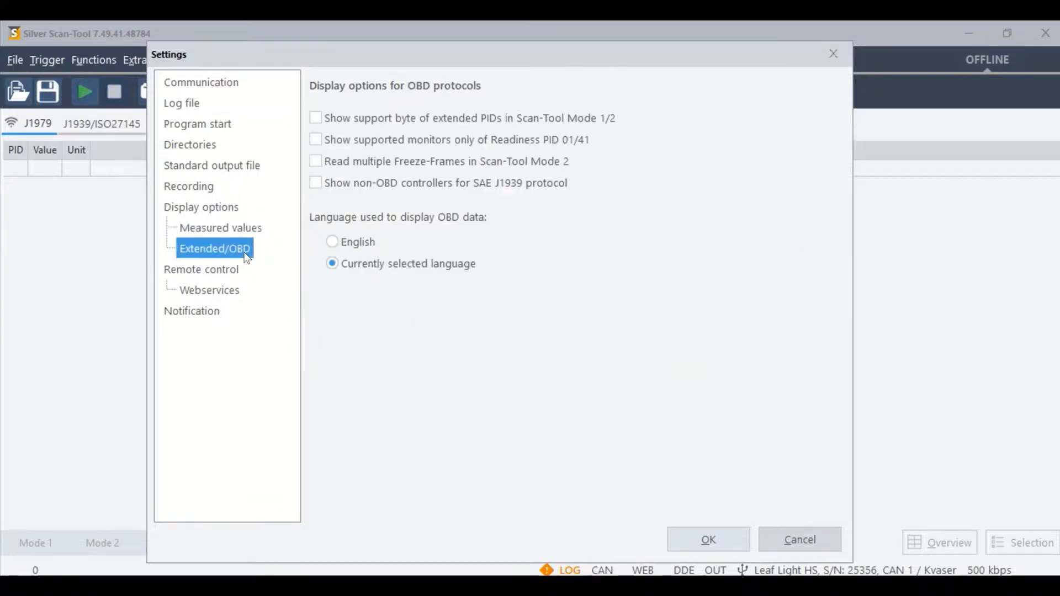
{"action": "left_click", "coordinate": [315, 118]}
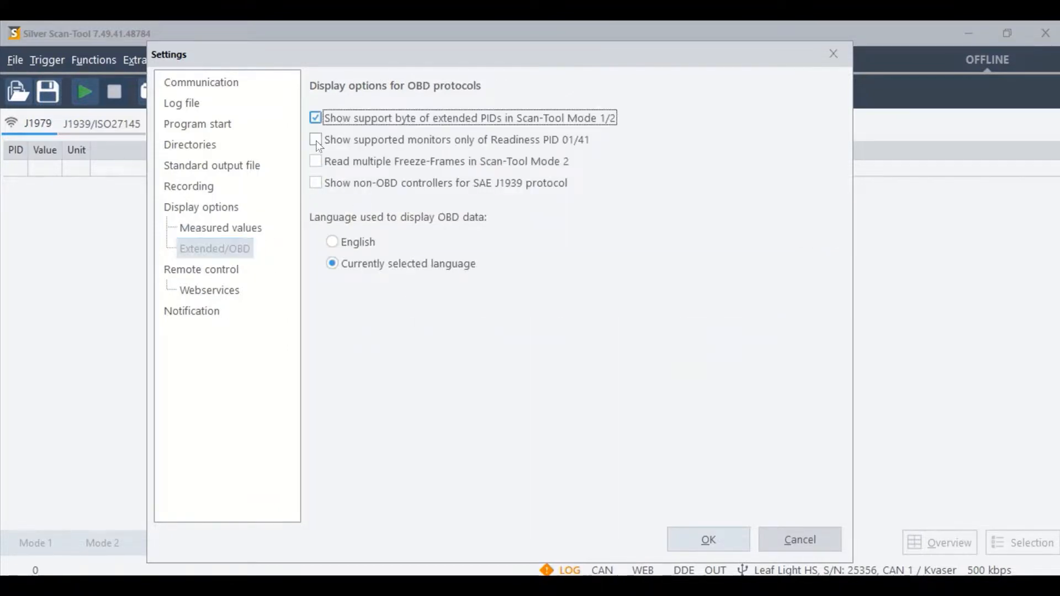
{"action": "left_click", "coordinate": [316, 140]}
{"action": "left_click", "coordinate": [316, 161]}
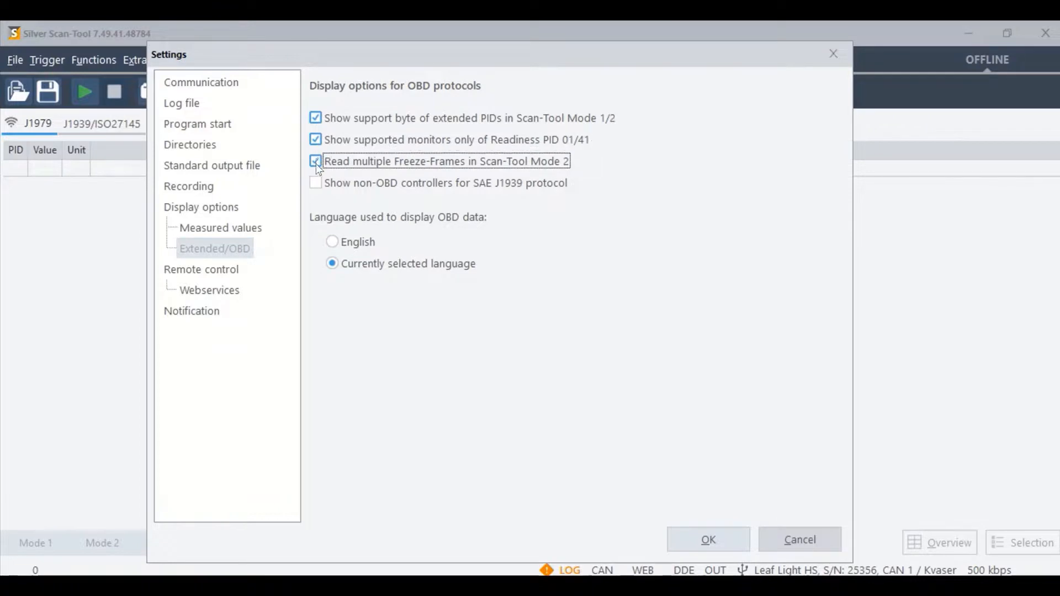
{"action": "left_click", "coordinate": [316, 183]}
{"action": "left_click", "coordinate": [334, 242]}
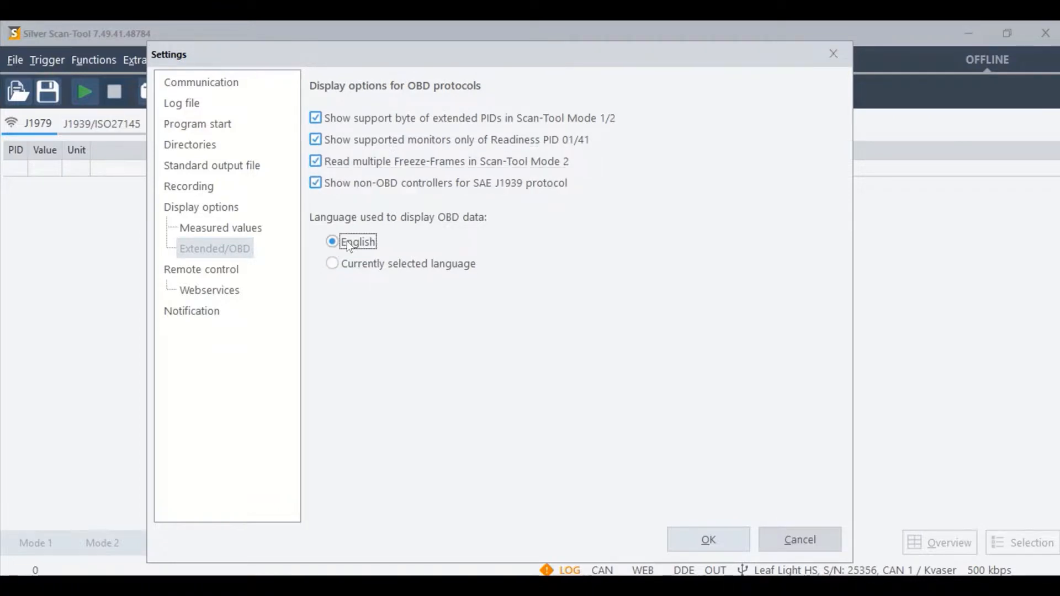
{"action": "left_click", "coordinate": [344, 265]}
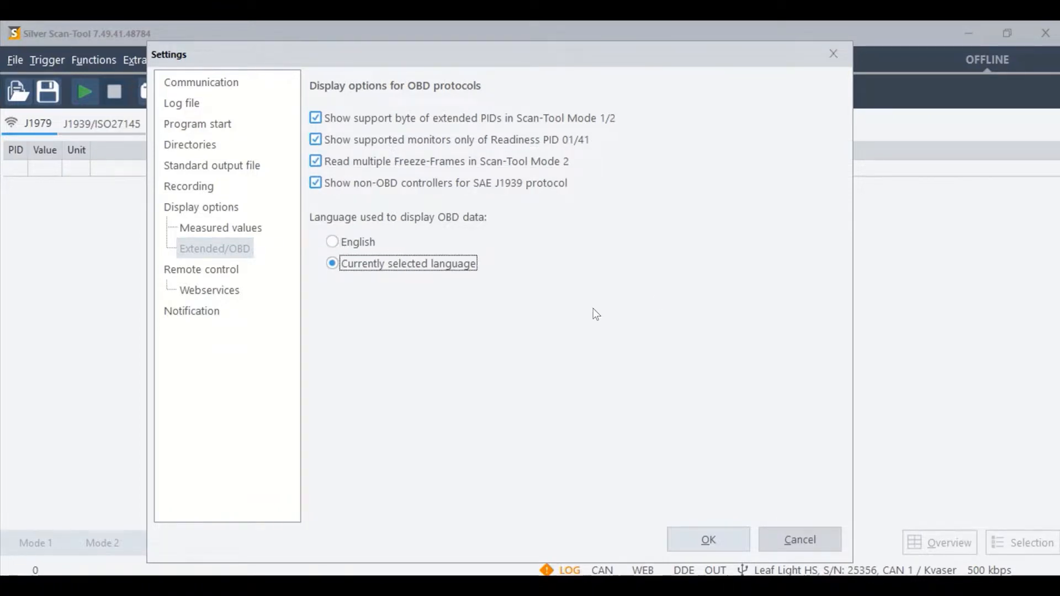
Step: Examine the Webservices options in the remote control settings, including the authorized client IP addresses
{"action": "left_click", "coordinate": [218, 249]}
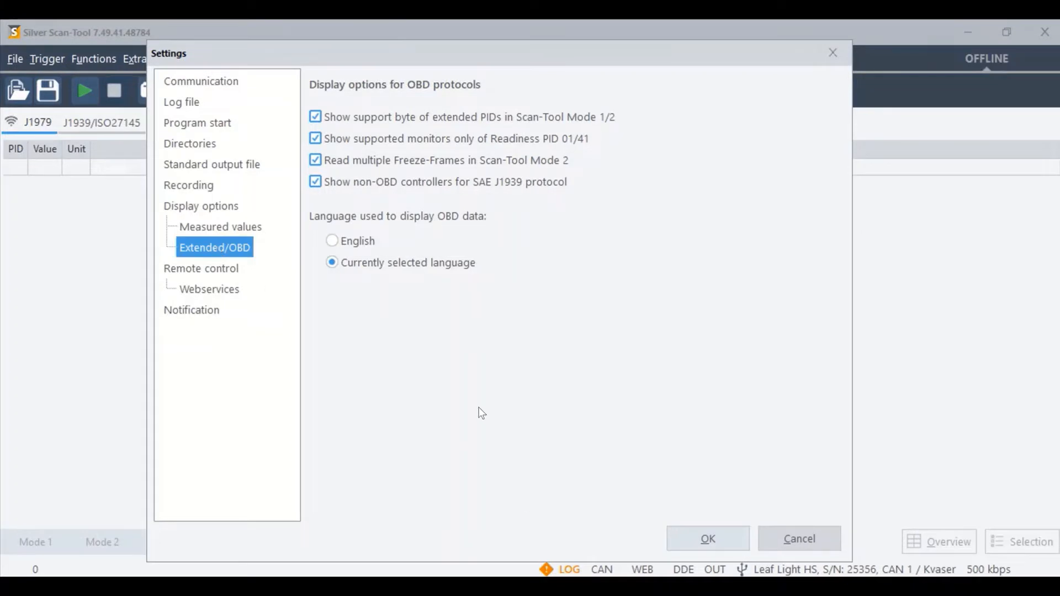
{"action": "left_click", "coordinate": [230, 272]}
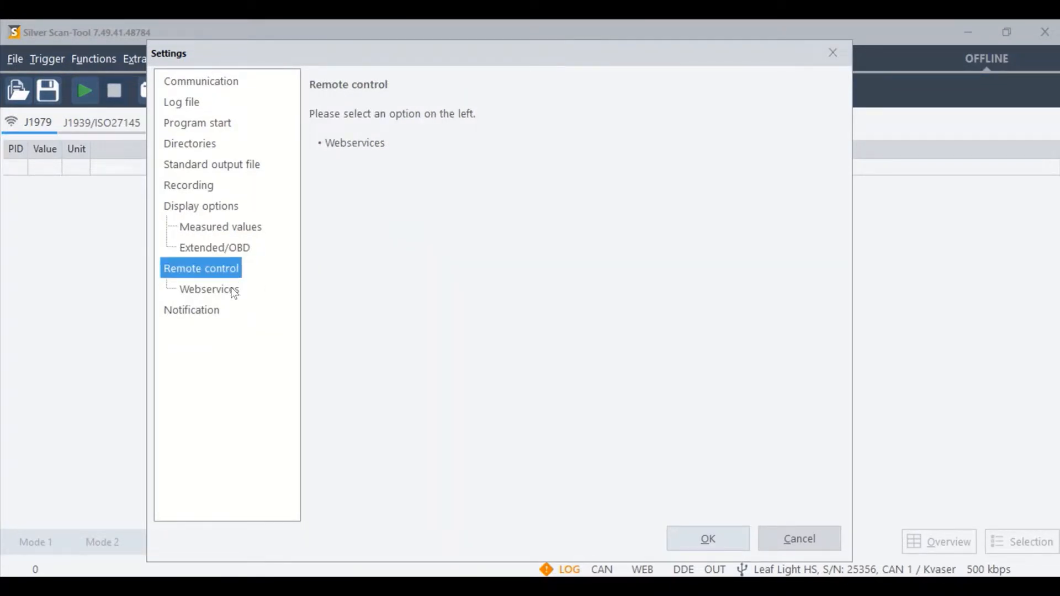
{"action": "left_click", "coordinate": [232, 289]}
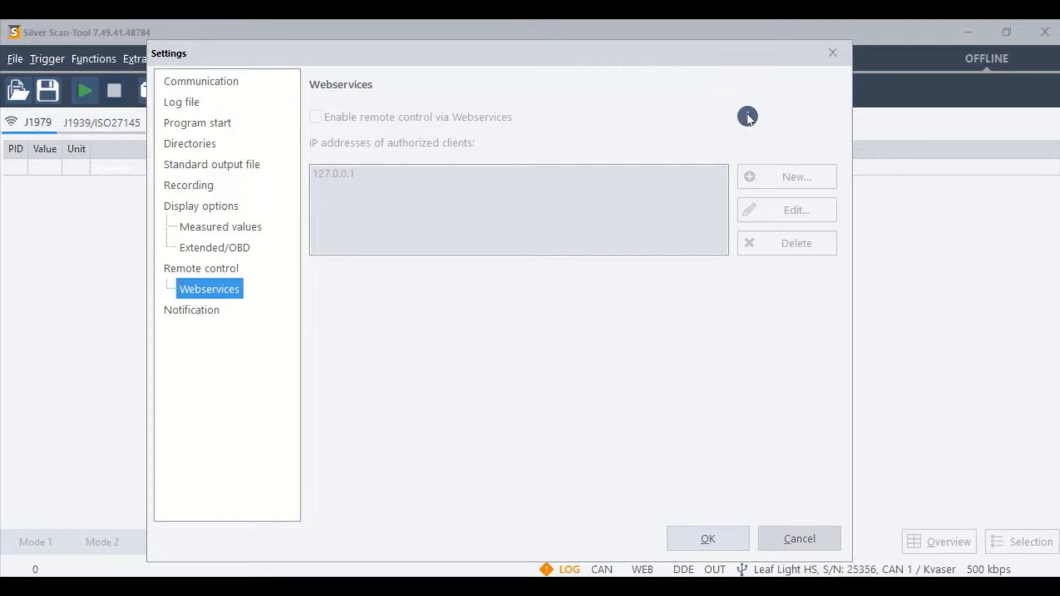
{"action": "mouse_move", "coordinate": [750, 119]}
Step: Enable notification after a change in ISO 27145 fault memory, evaluating DTC classes A, B1, B2 and C
{"action": "left_click", "coordinate": [206, 314]}
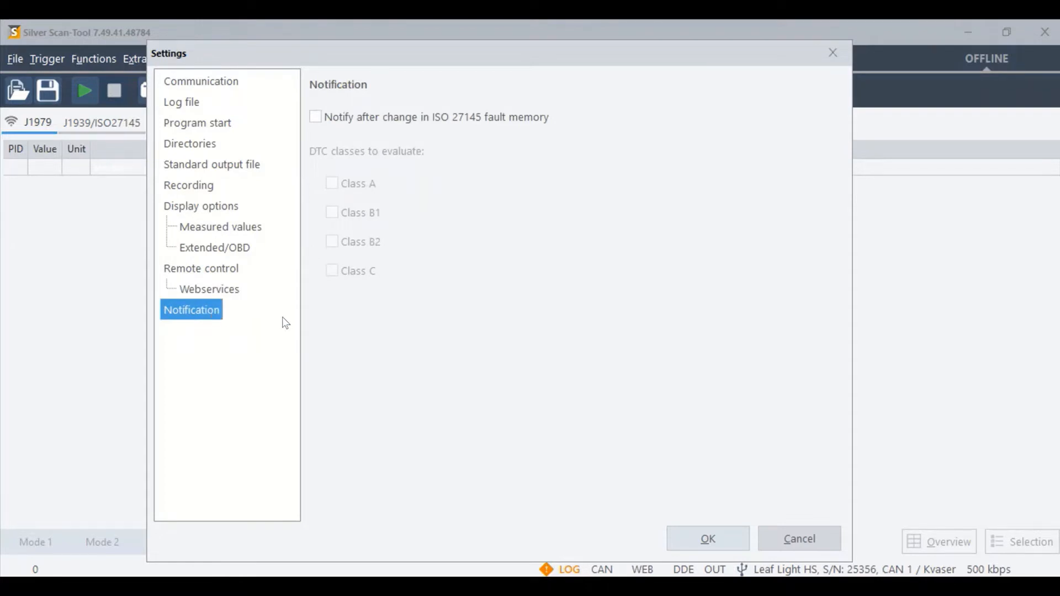
{"action": "left_click", "coordinate": [319, 117]}
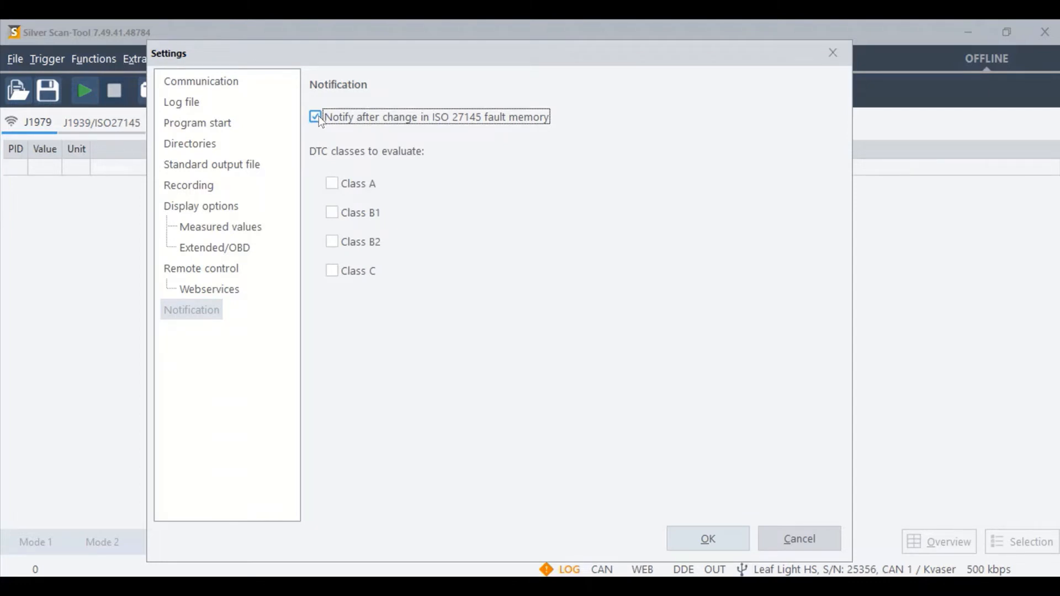
{"action": "left_click", "coordinate": [333, 185]}
{"action": "left_click", "coordinate": [333, 213]}
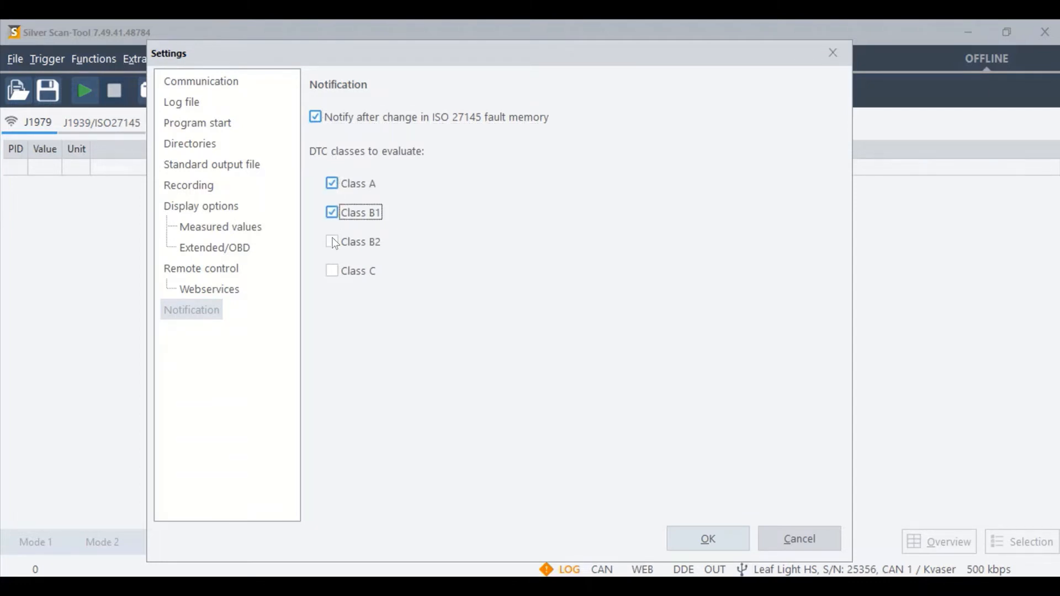
{"action": "left_click", "coordinate": [333, 243]}
{"action": "left_click", "coordinate": [333, 272]}
{"action": "left_click", "coordinate": [710, 540]}
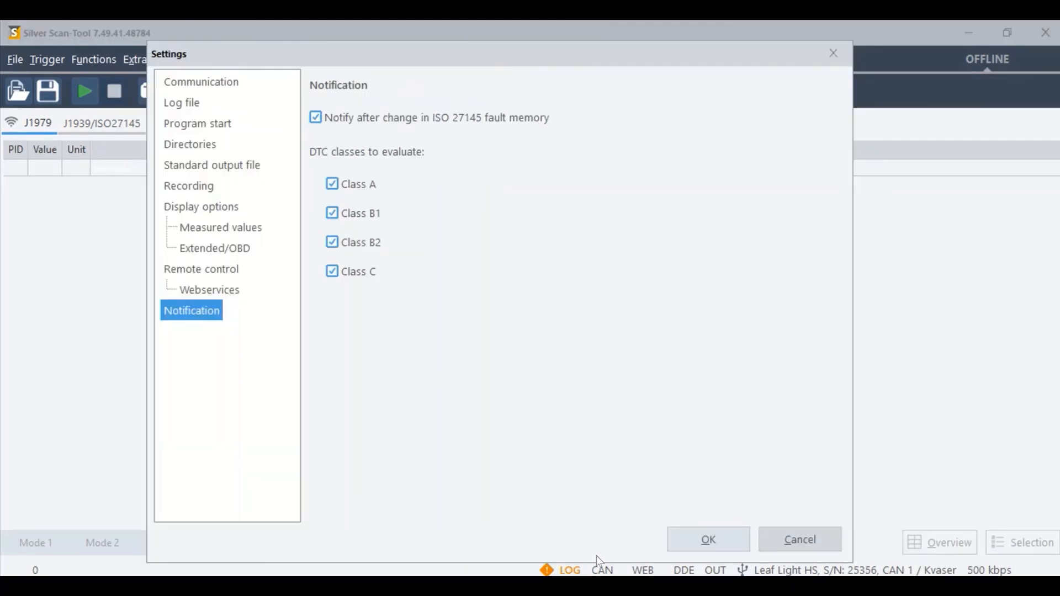